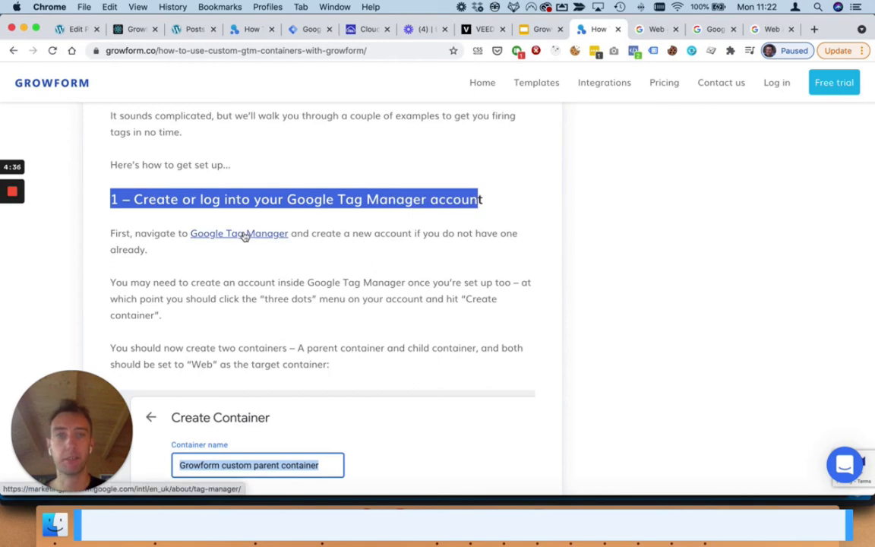
Open Google Tag Manager from the guide's link and sign in with the account password
super+click(249, 235)
click(655, 32)
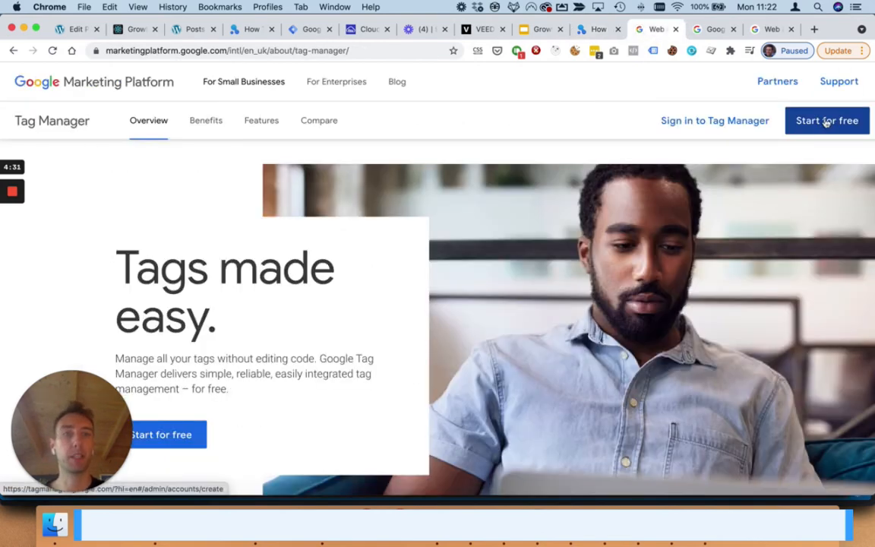
click(715, 32)
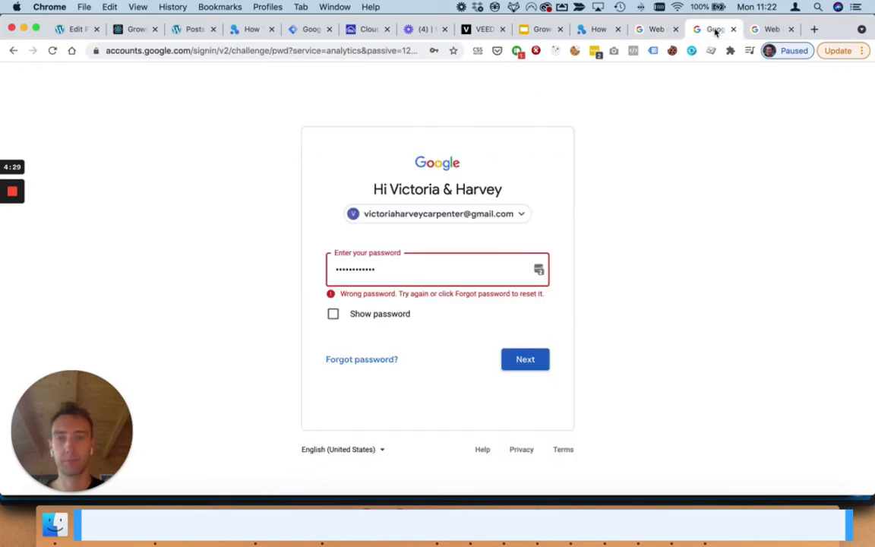
click(541, 357)
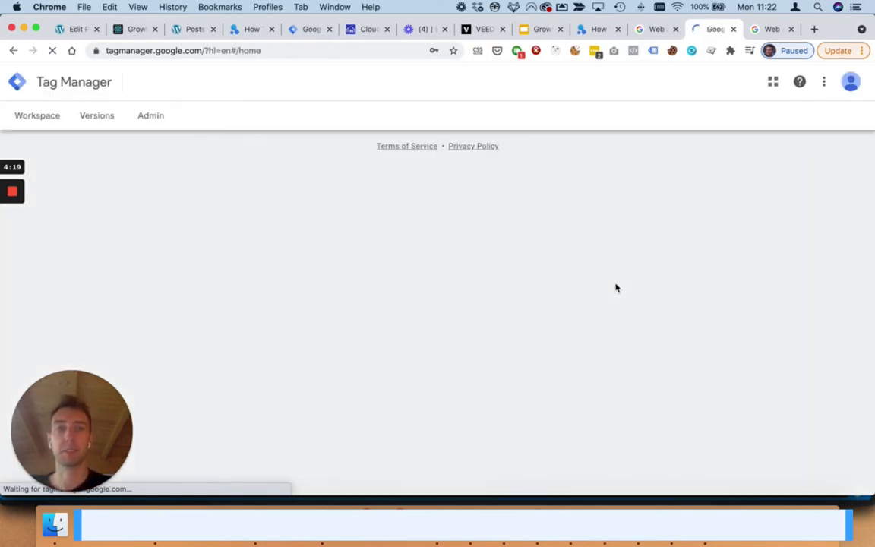
click(772, 227)
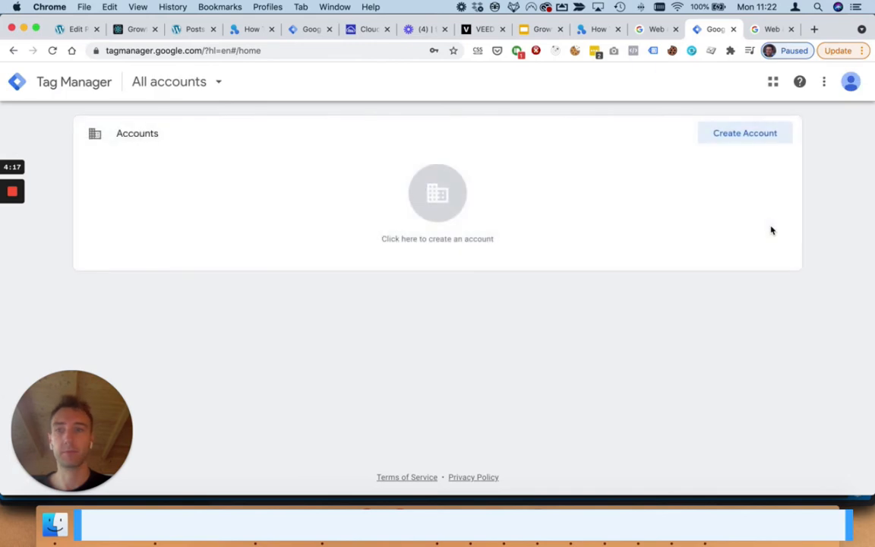
Start a new Tag Manager account with the account name "Test account"
click(734, 134)
click(262, 251)
text(Tes)
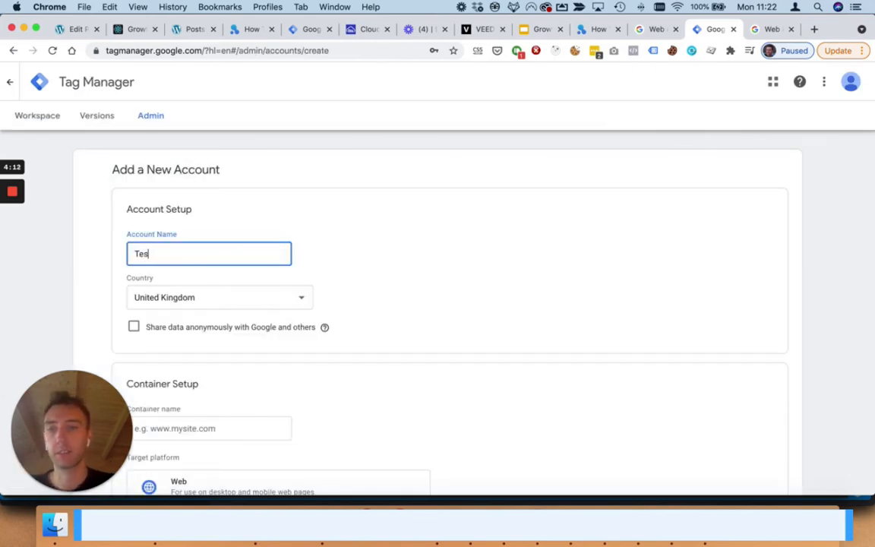
text(t account)
drag(68, 403, 694, 193)
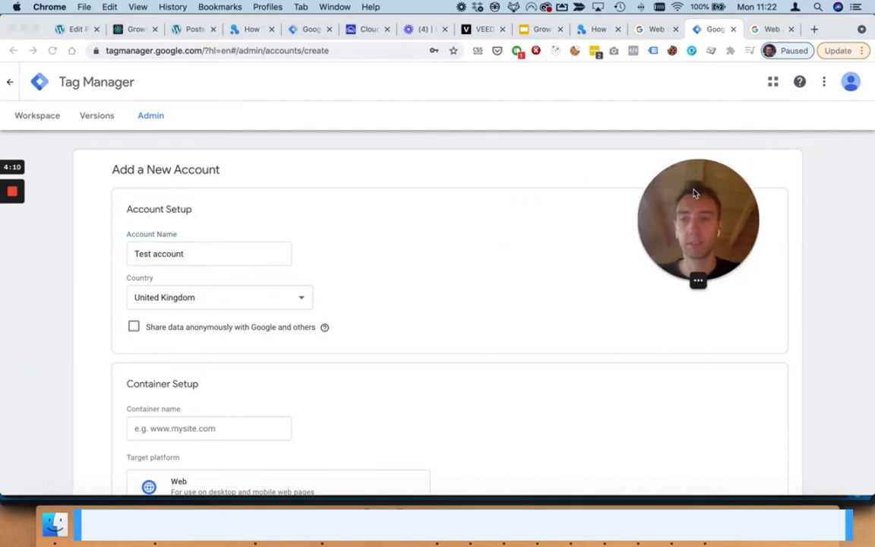
Name the account's first container "Parent container" and choose Web as its target platform
scroll(456, 322, down, 5)
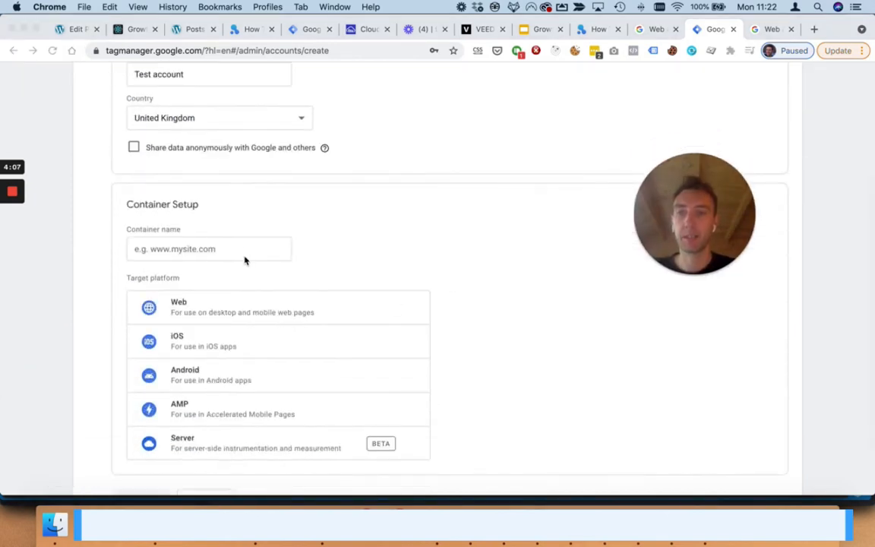
click(245, 259)
click(244, 248)
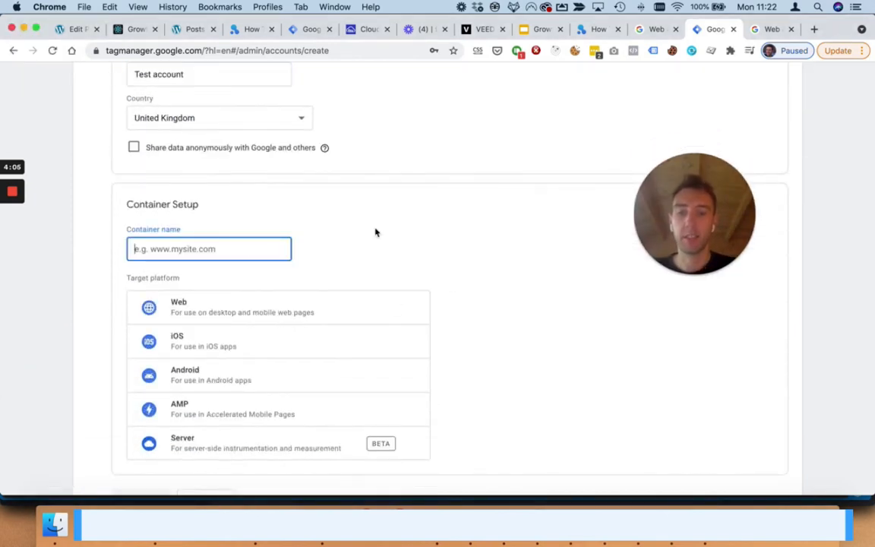
text(Parent c)
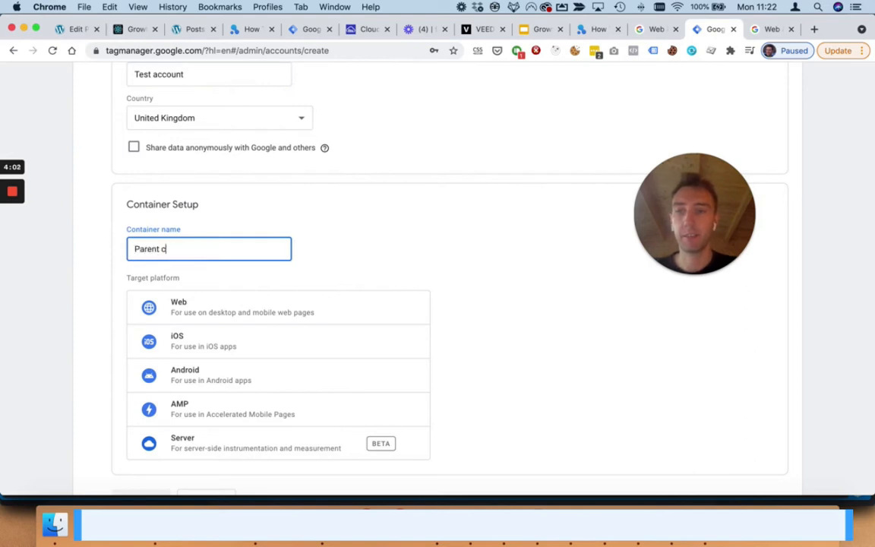
text(ontainer)
click(295, 311)
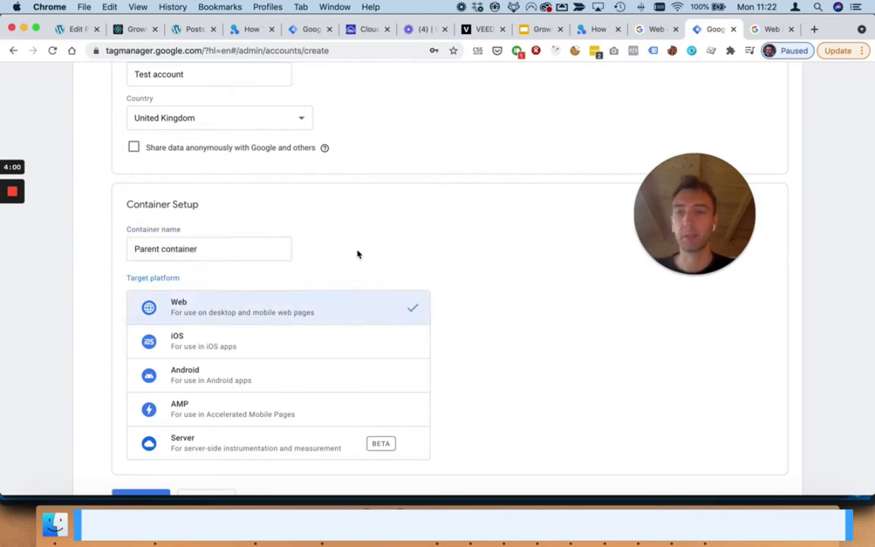
scroll(438, 244, down, 2)
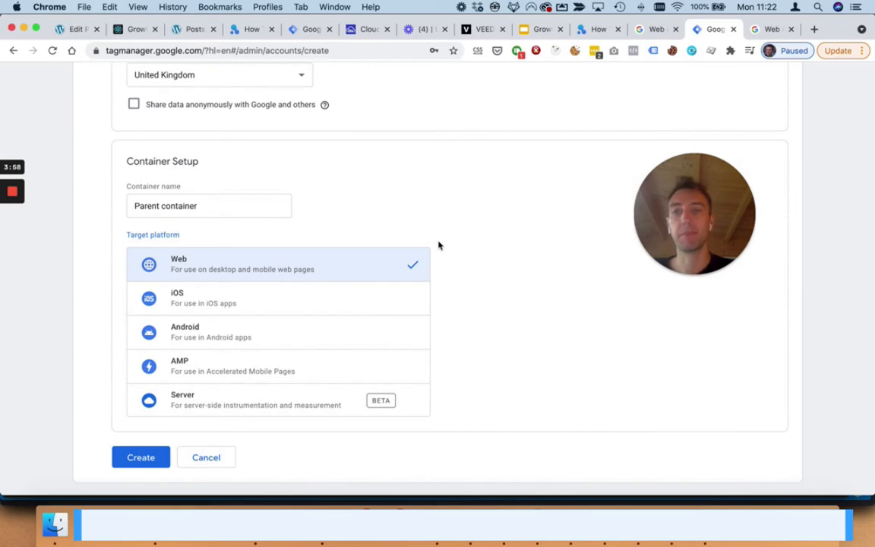
Create the account, accept the Terms of Service with the Data Processing Terms, and dismiss the installation code
click(151, 457)
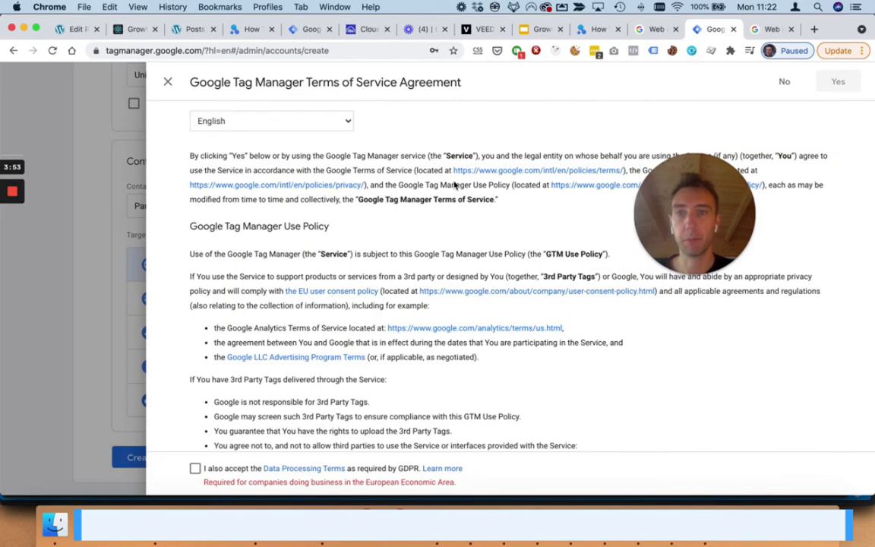
scroll(455, 185, down, 6)
click(196, 469)
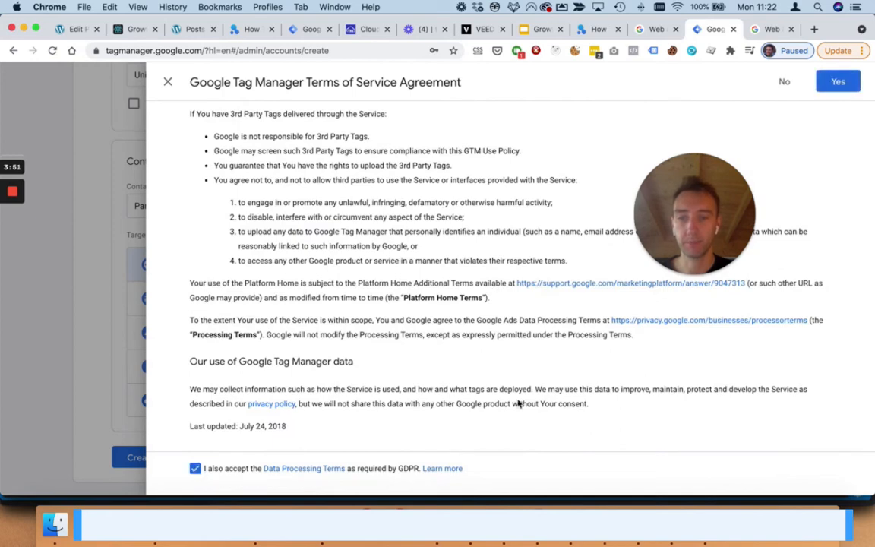
click(838, 81)
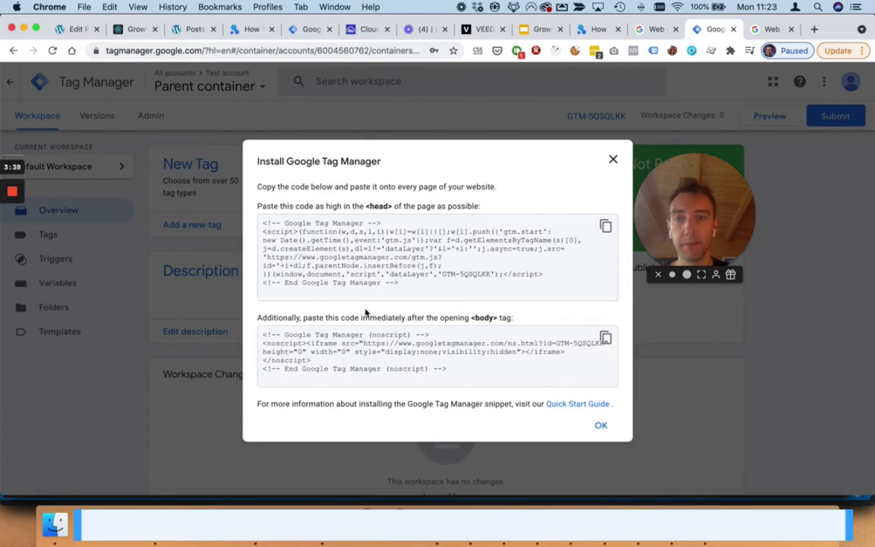
click(613, 160)
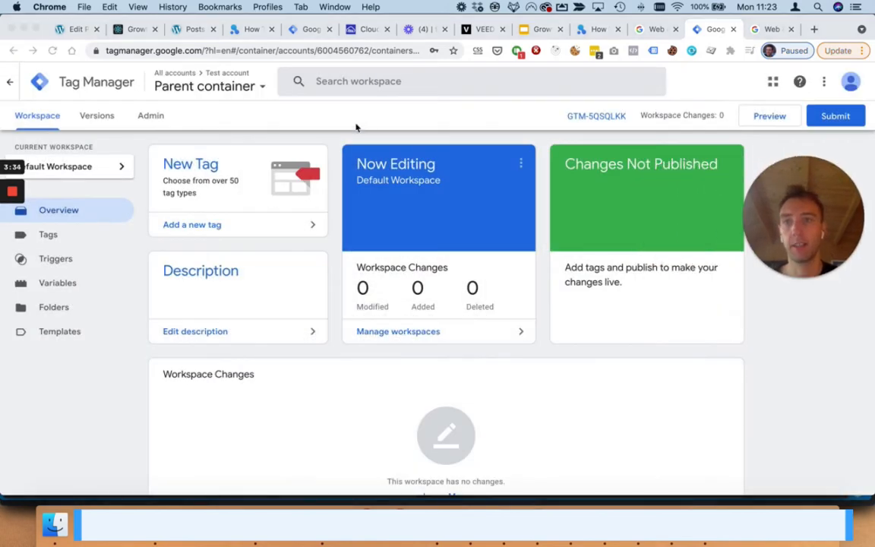
Set up a second container in Test account named "Child container" with Web as the target platform
click(10, 82)
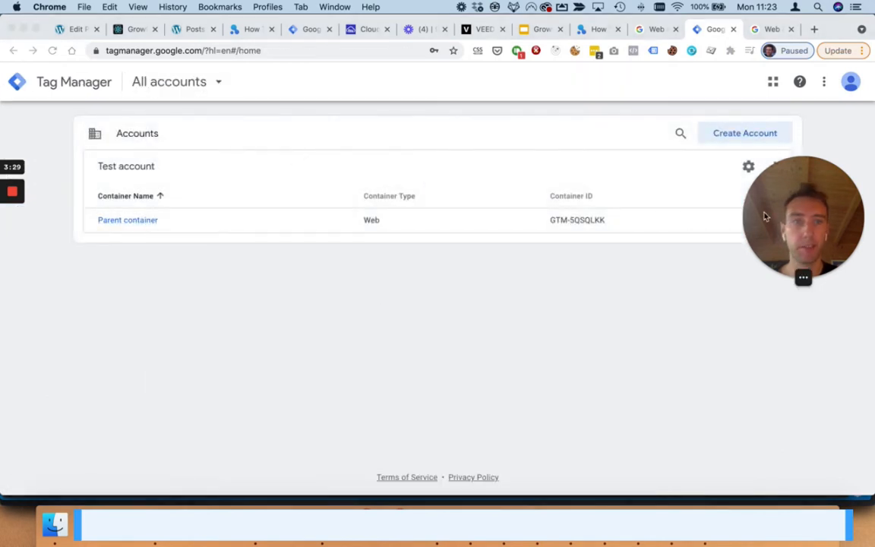
drag(759, 228, 573, 403)
click(776, 169)
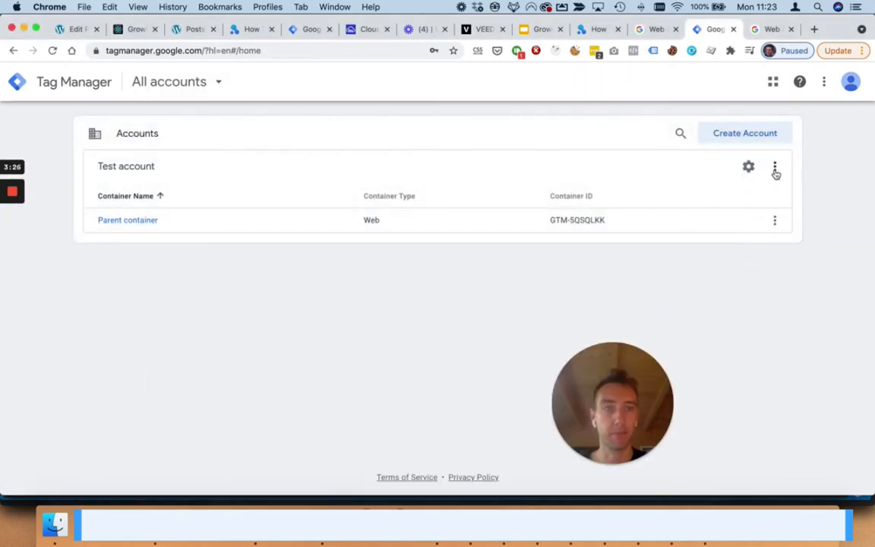
click(775, 169)
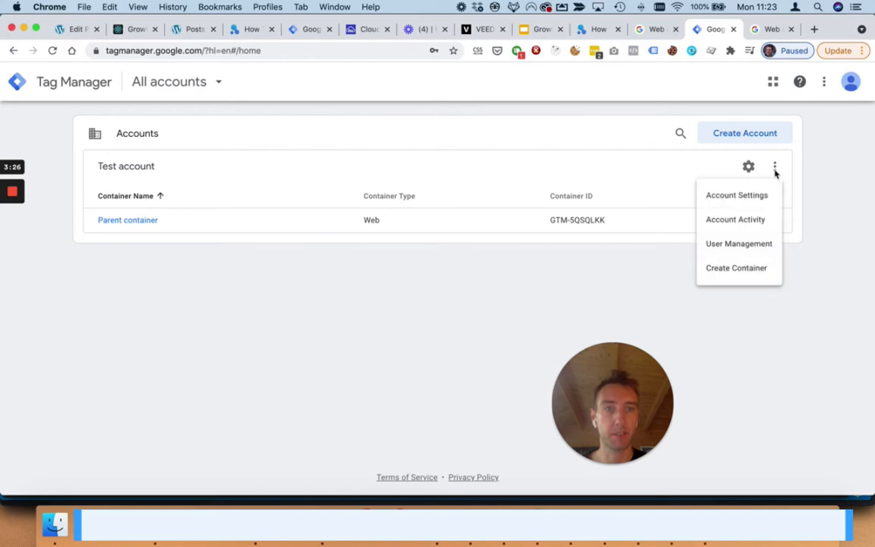
click(734, 268)
click(185, 212)
text(C)
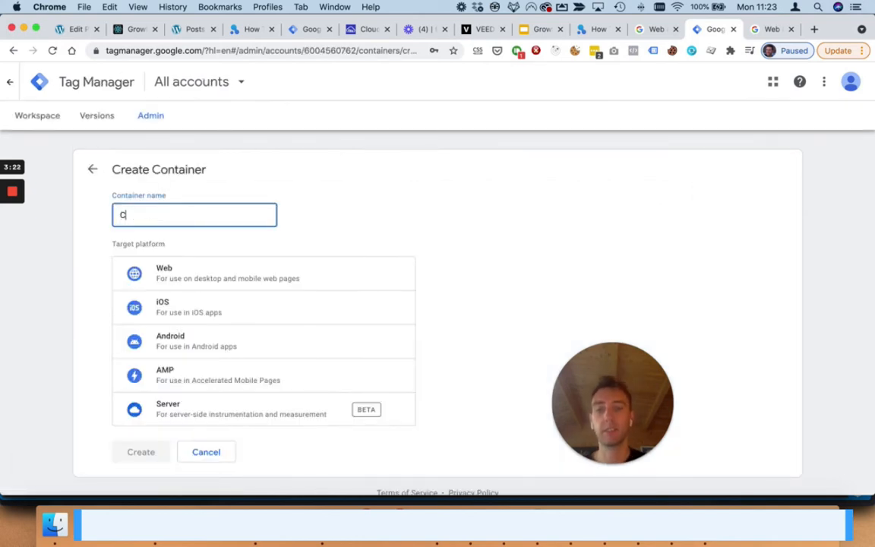
text(hild container)
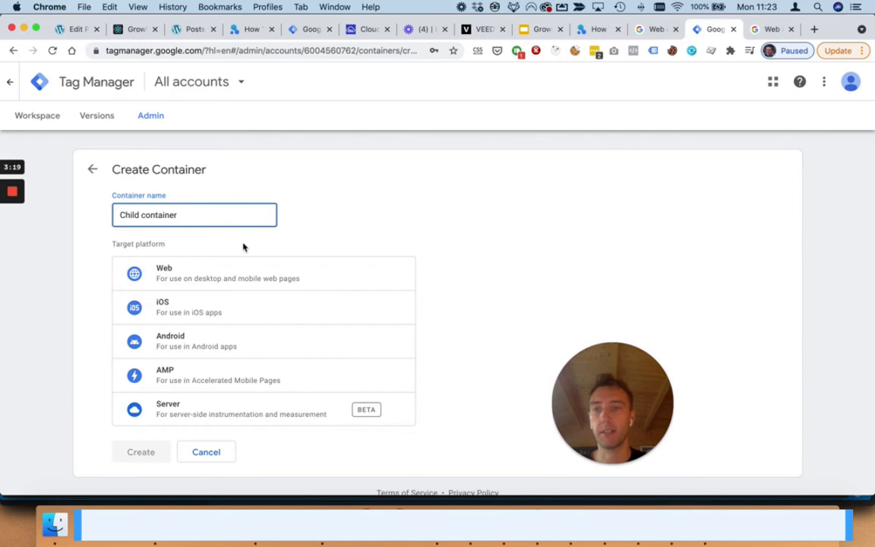
click(240, 276)
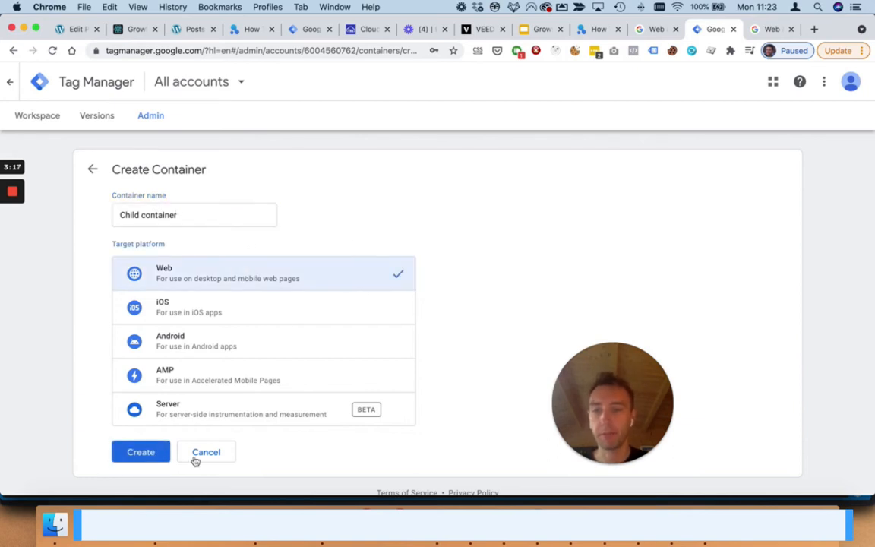
Create the child container, dismiss its installation code, and return to the list of all accounts
click(142, 452)
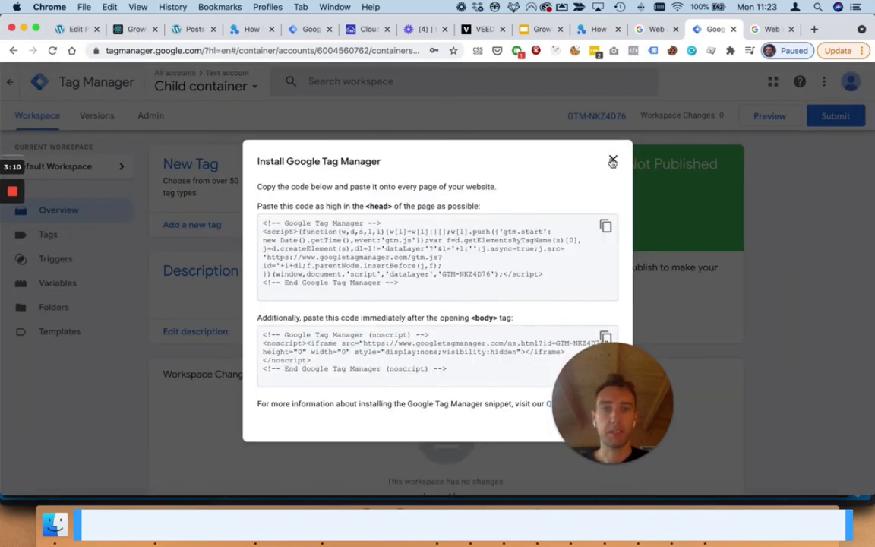
click(613, 161)
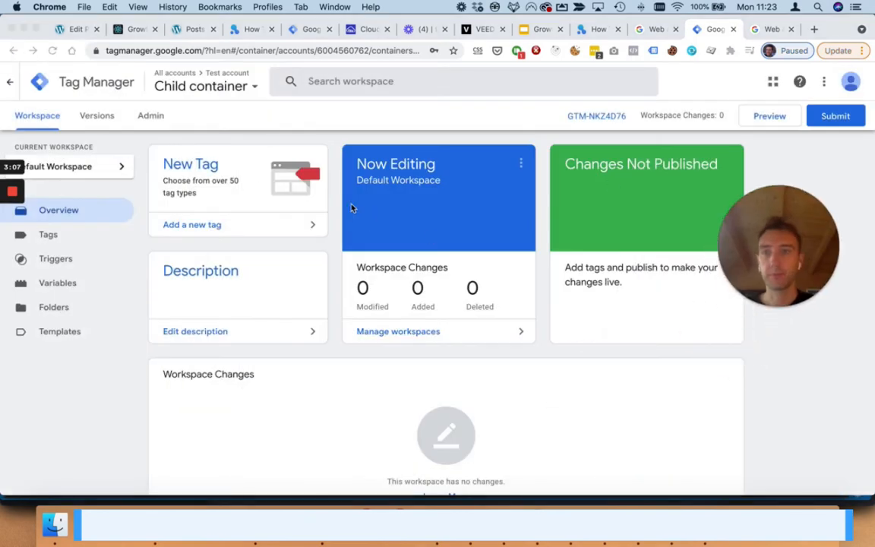
click(10, 81)
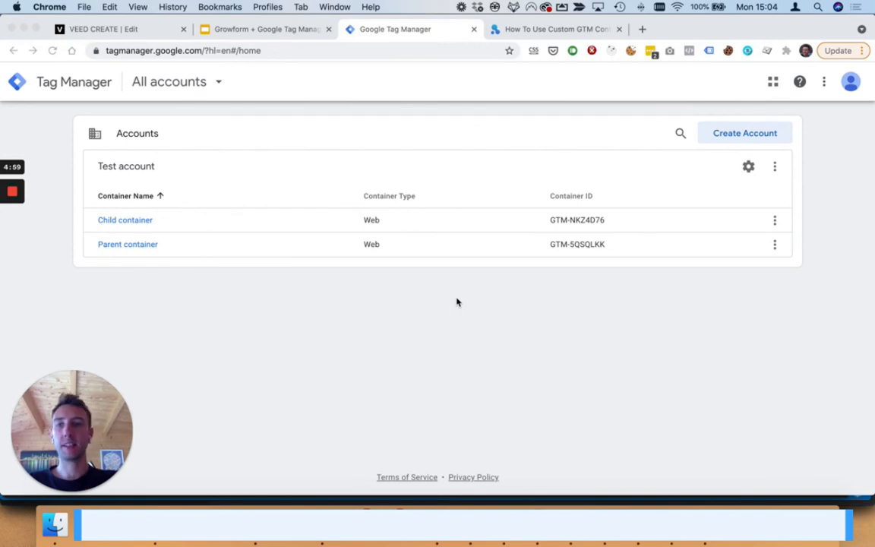
click(486, 127)
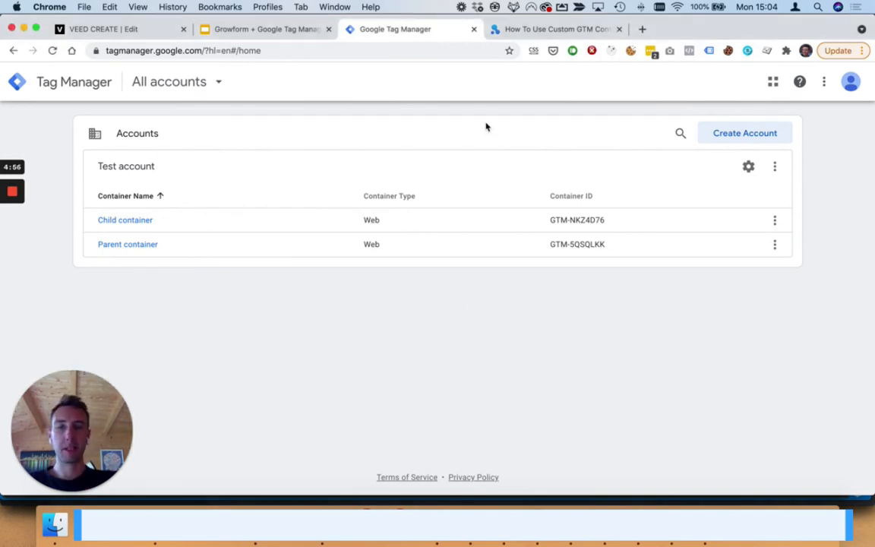
Save the guide's Growform parent container to the Desktop as the JSON file growform_starter_parent_container, replacing the existing copy
click(561, 31)
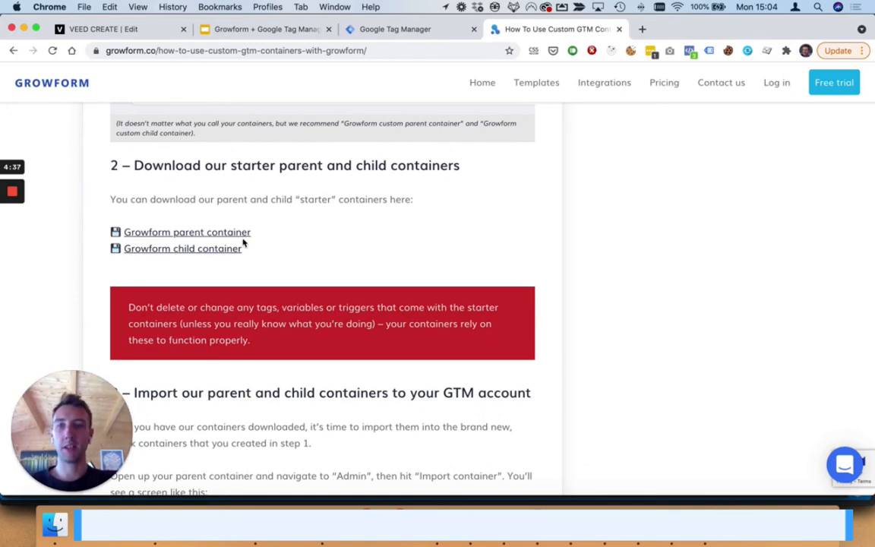
click(201, 234)
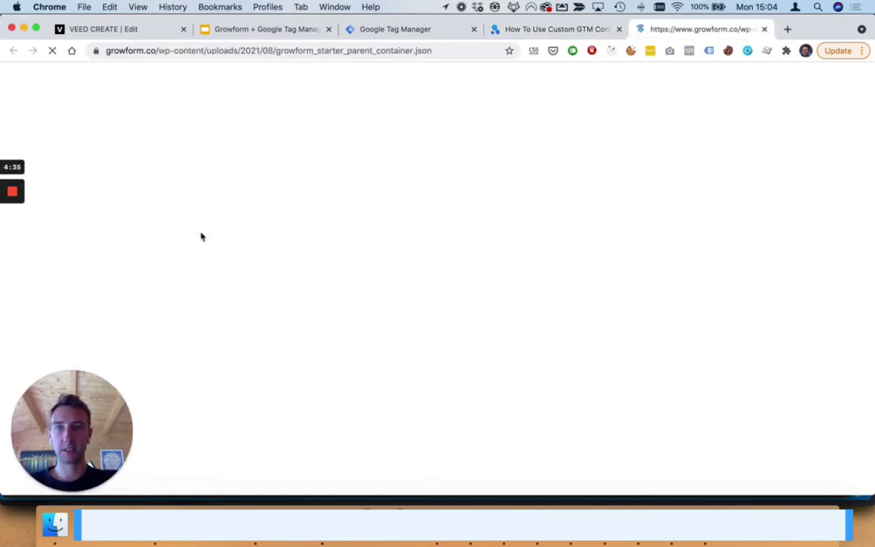
click(87, 6)
click(103, 123)
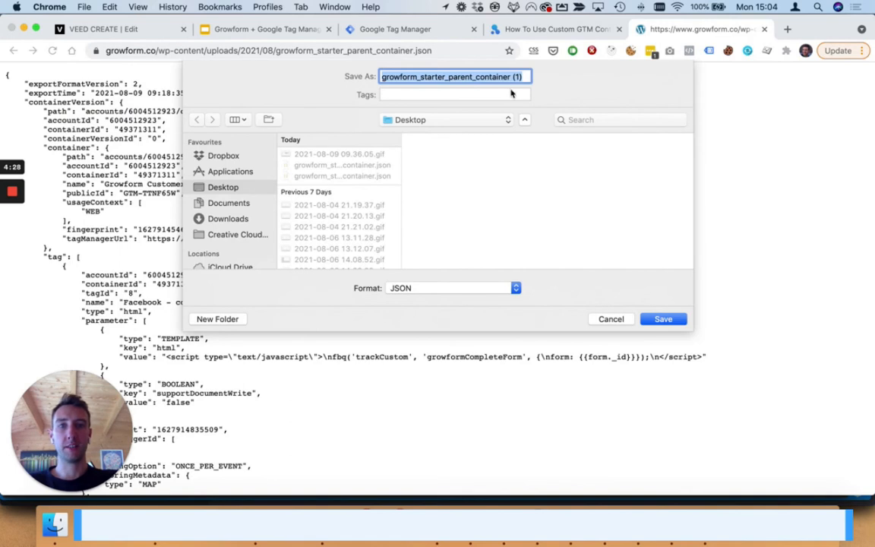
drag(514, 78, 557, 79)
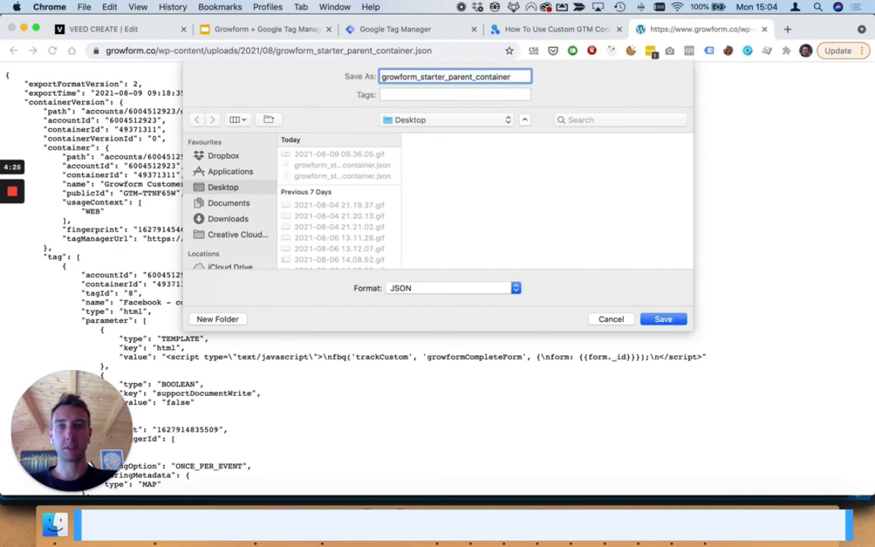
key(Return)
click(533, 131)
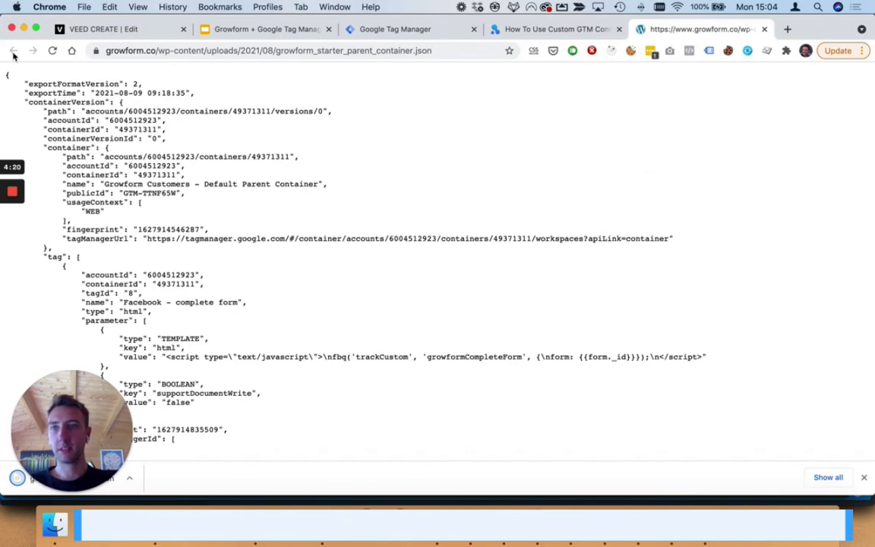
Save the guide's Growform child container to the Desktop as the JSON file growform_starter_child_container, replacing the existing copy
key(ctrl+shift+Tab)
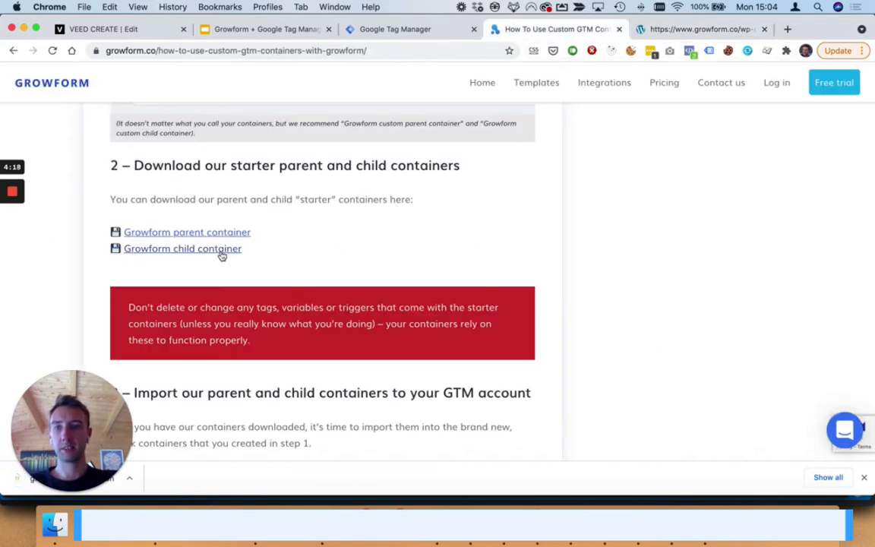
click(226, 251)
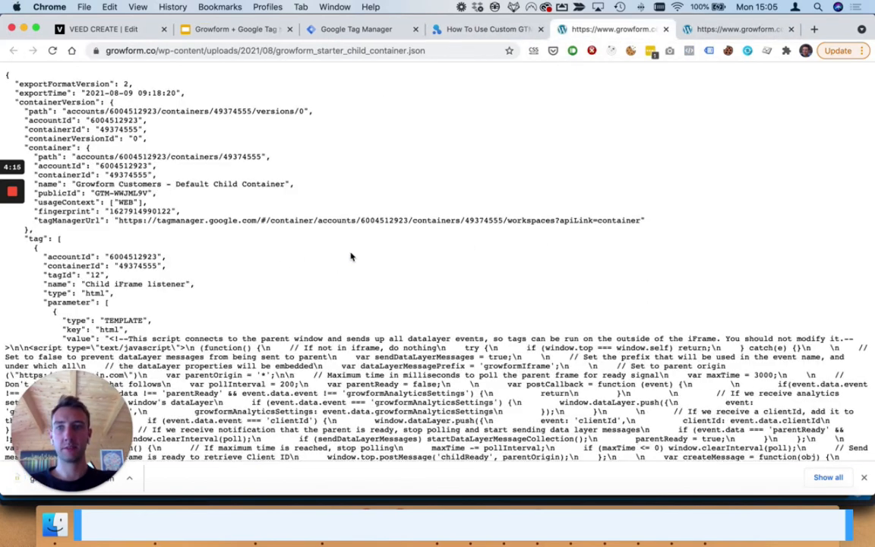
click(84, 7)
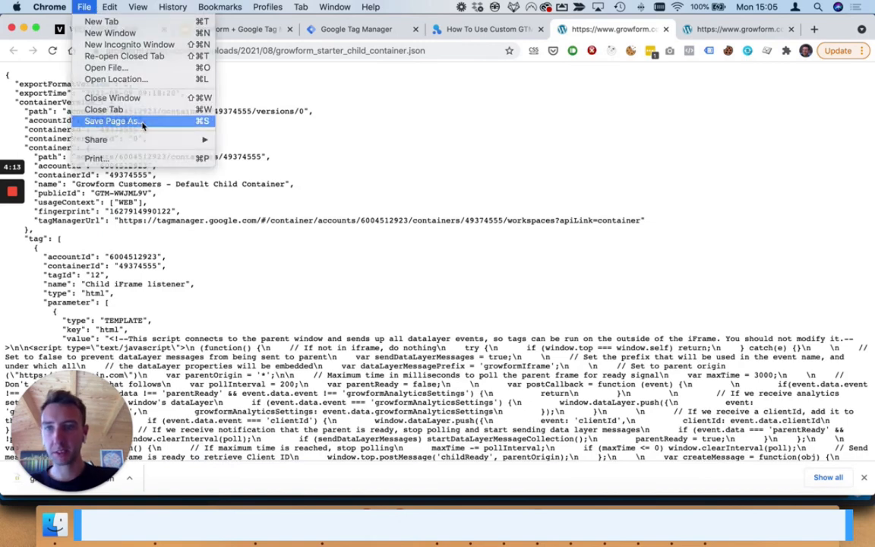
click(141, 121)
click(506, 76)
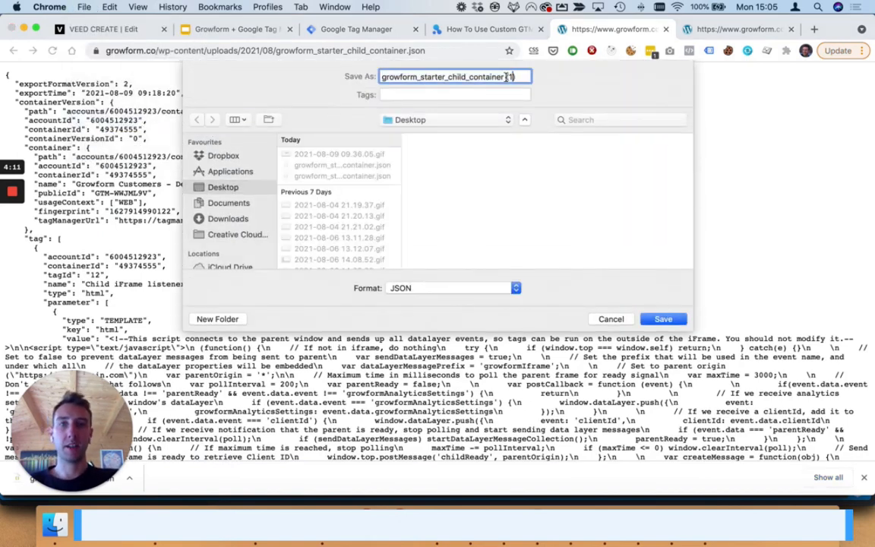
key(Return)
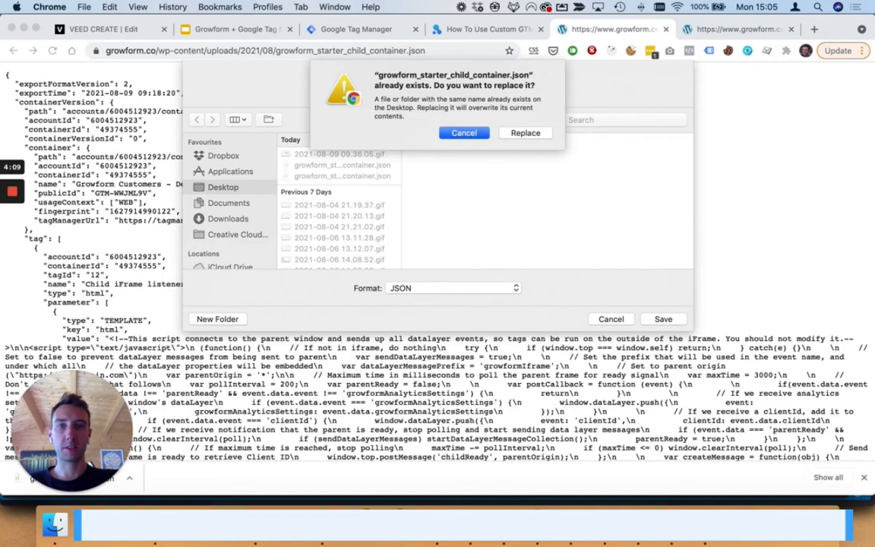
click(540, 134)
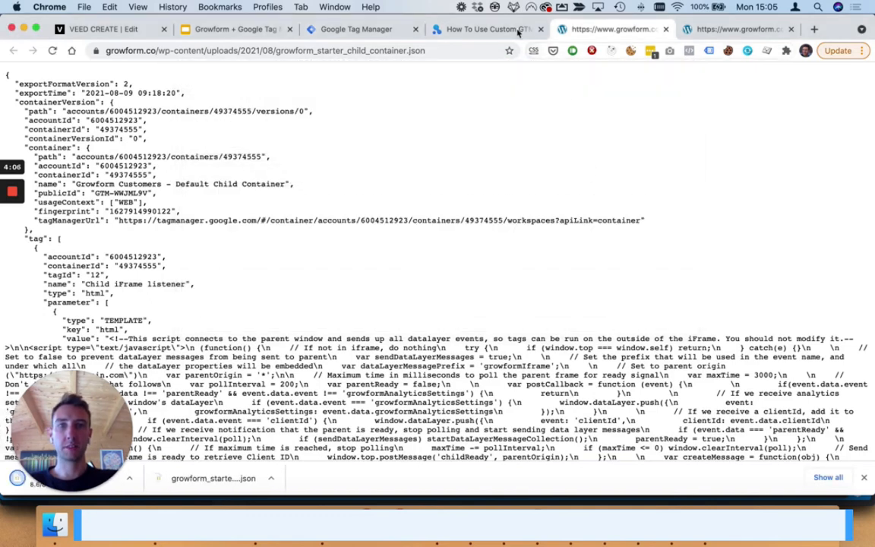
Consult the guide's section 3 on importing the containers, and open the Import Container page for Child container in Google Tag Manager
click(483, 30)
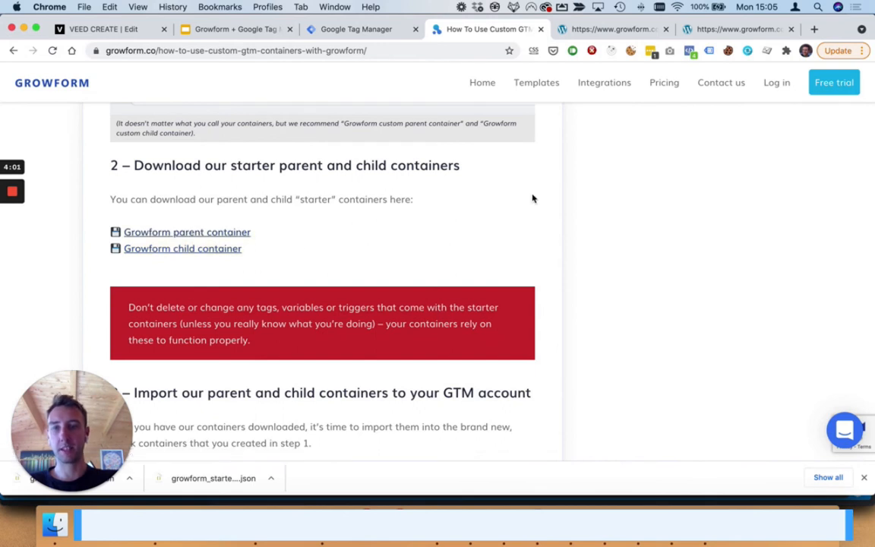
scroll(533, 198, down, 2)
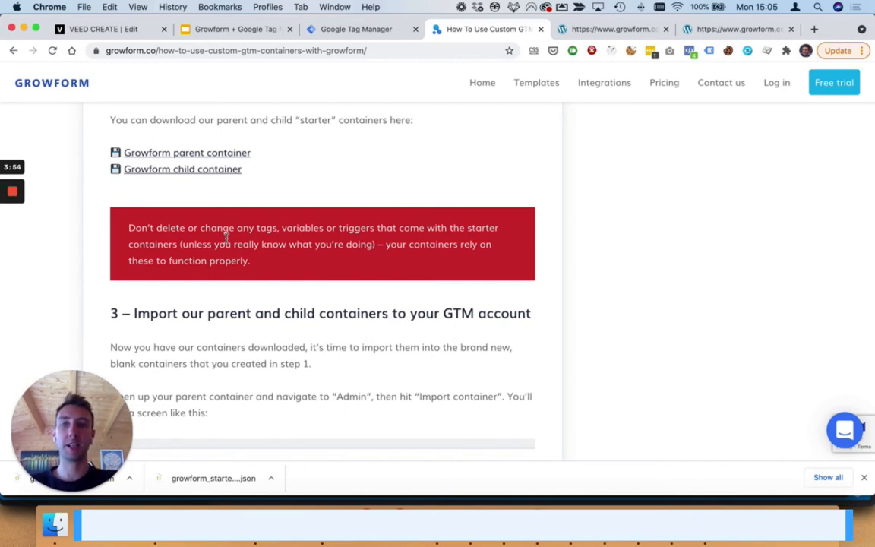
scroll(249, 260, down, 2)
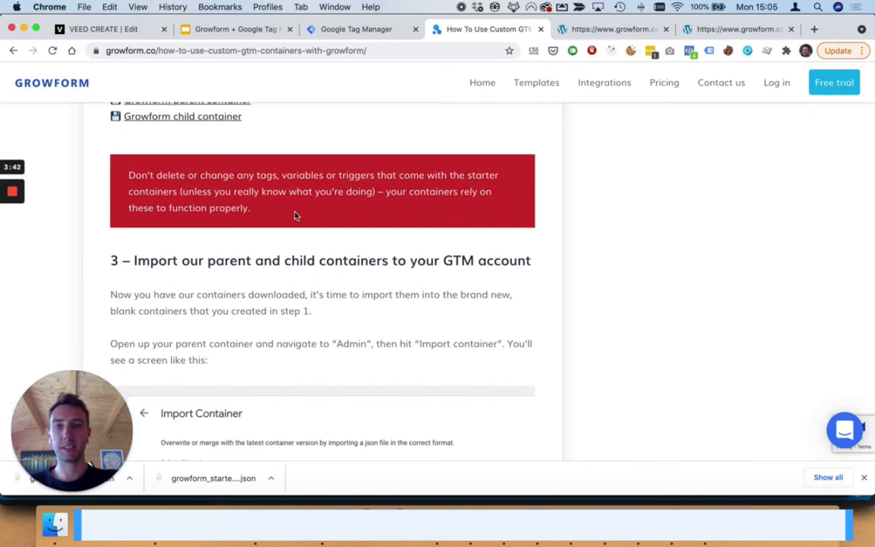
scroll(585, 217, down, 2)
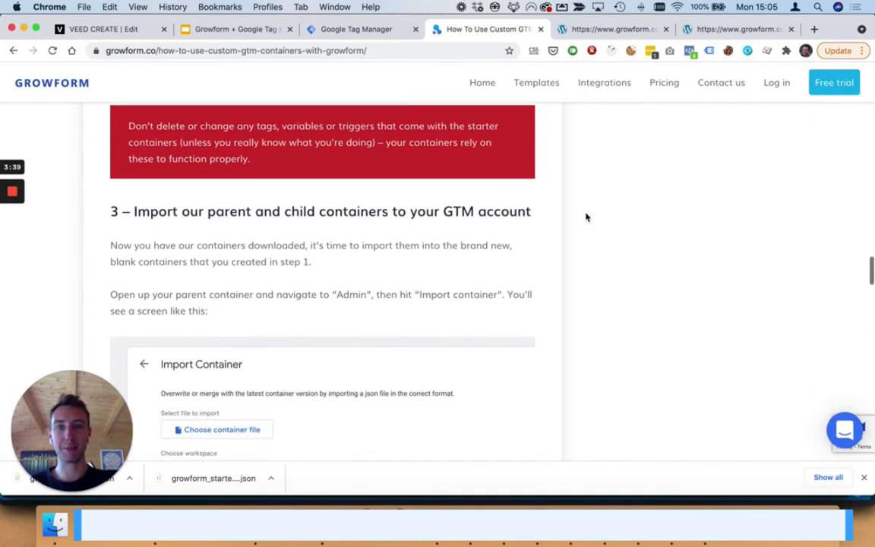
scroll(598, 253, down, 3)
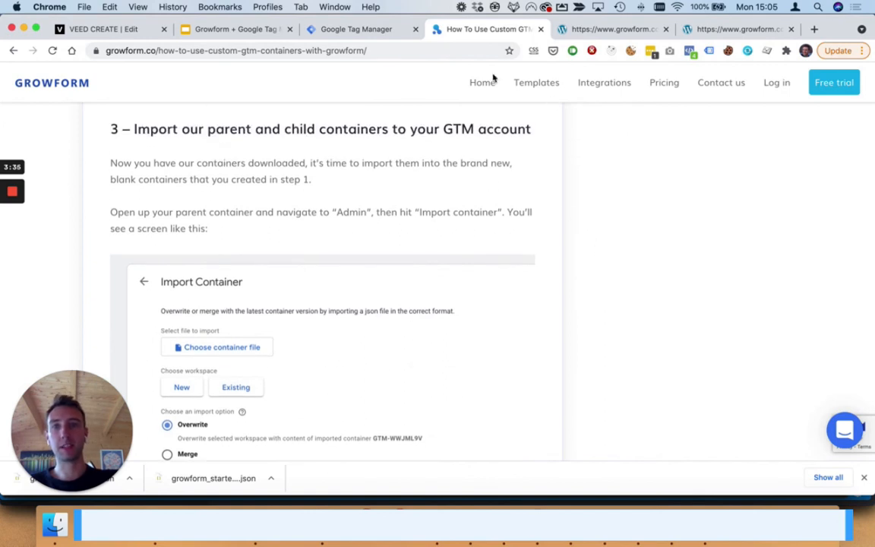
click(379, 32)
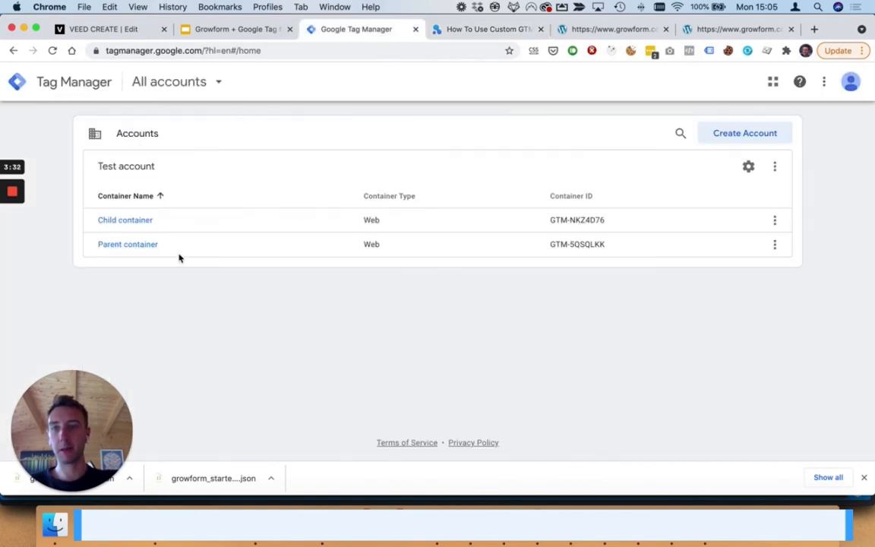
click(129, 222)
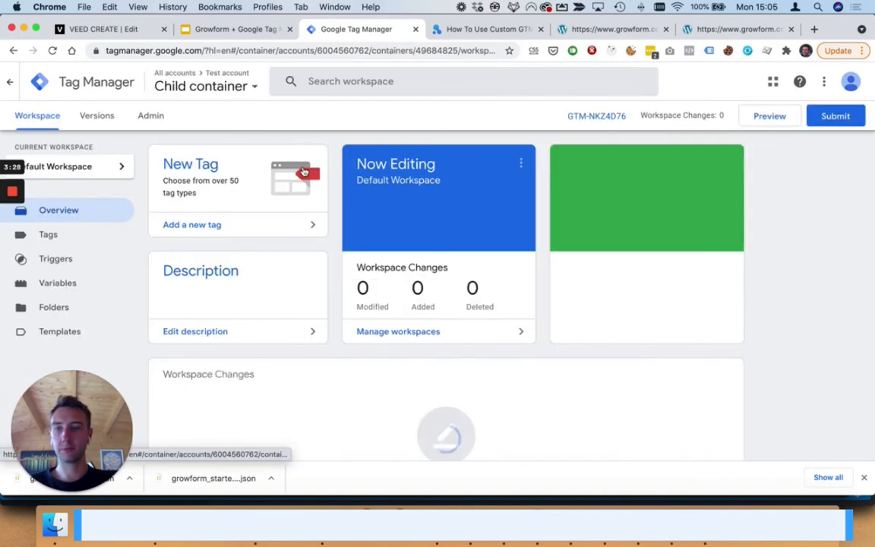
click(149, 117)
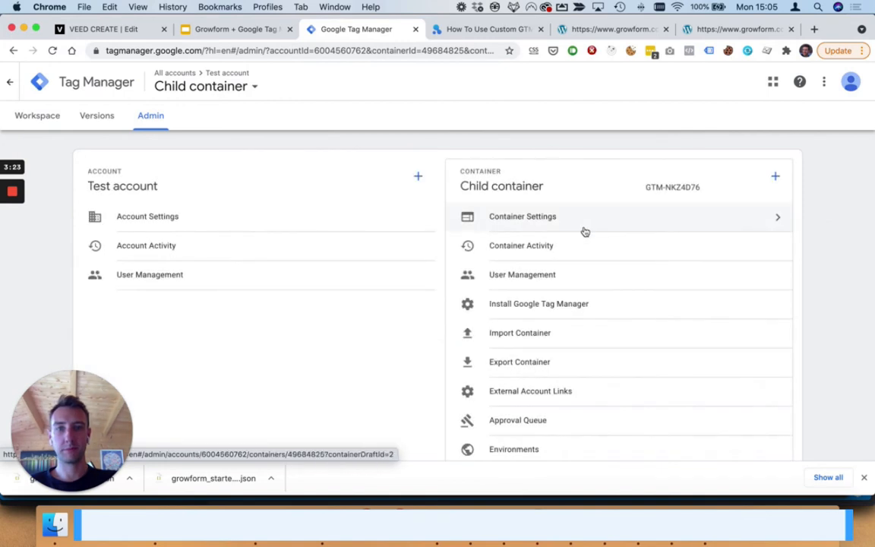
click(535, 333)
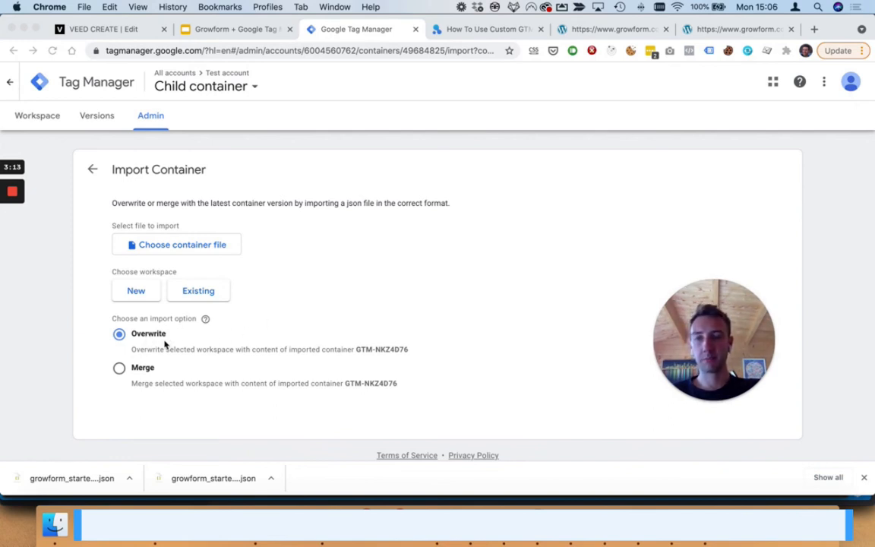
Import growform_starter_child_container.json from the Desktop into the Child container's existing Default Workspace, using the Overwrite option
click(220, 246)
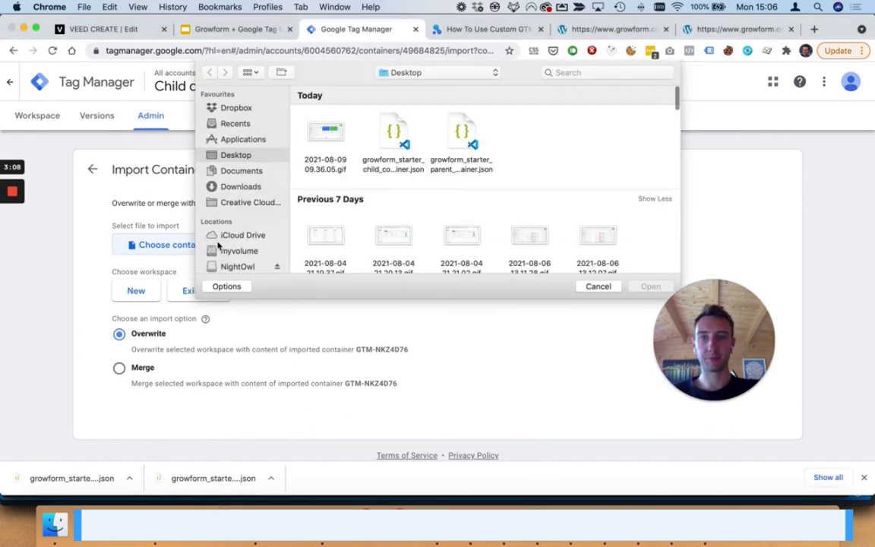
click(390, 139)
click(651, 286)
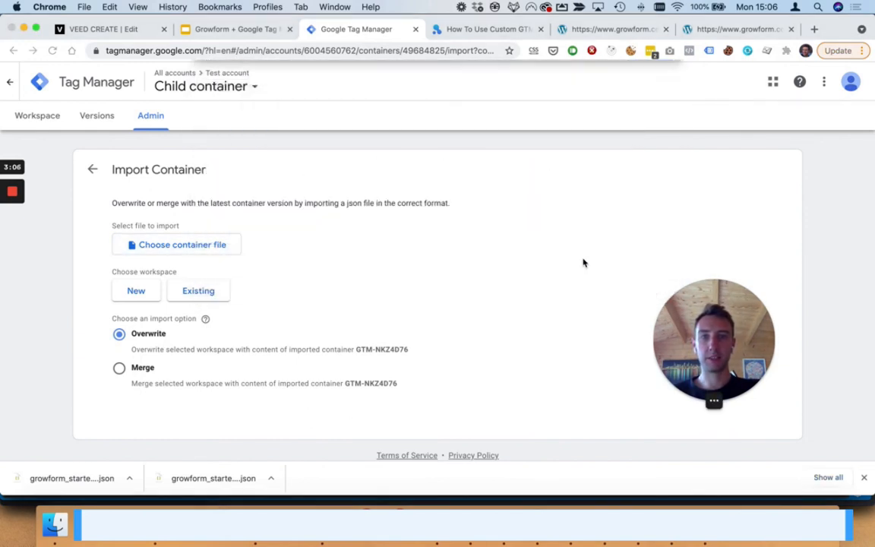
click(188, 298)
click(305, 136)
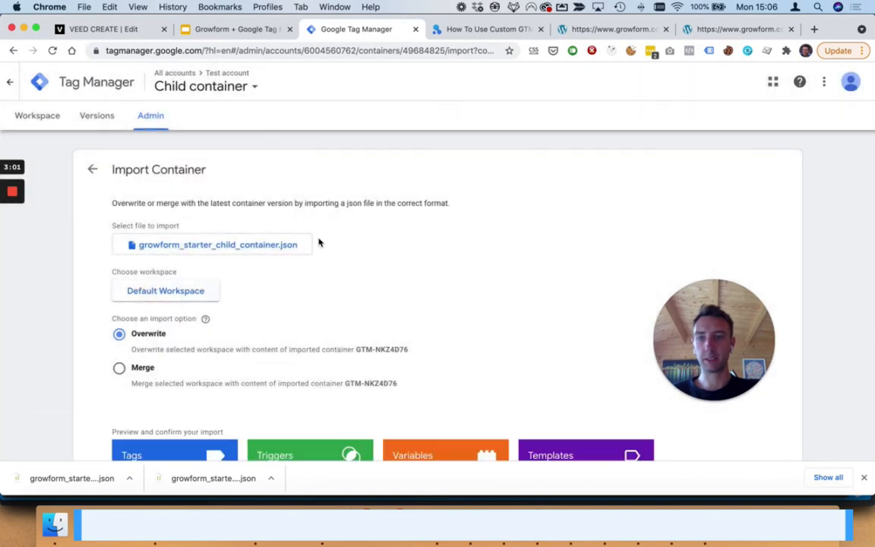
scroll(374, 260, down, 4)
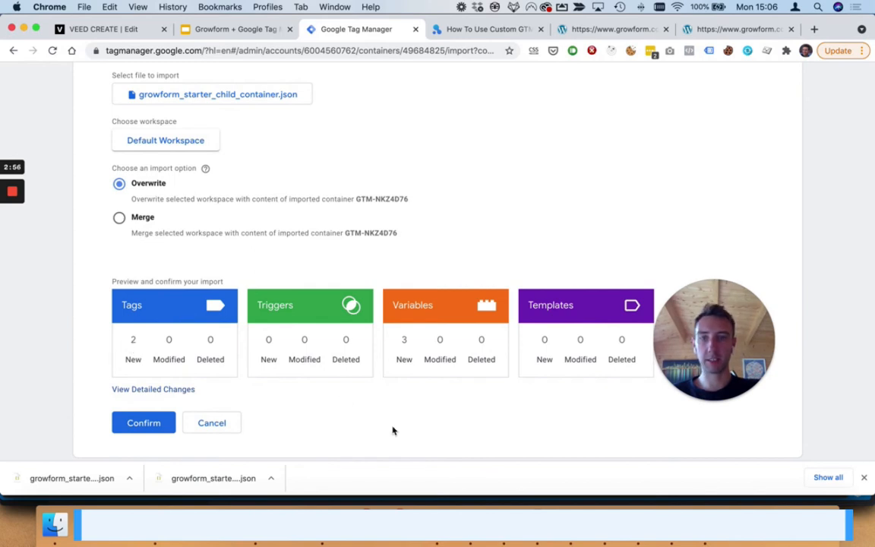
click(159, 425)
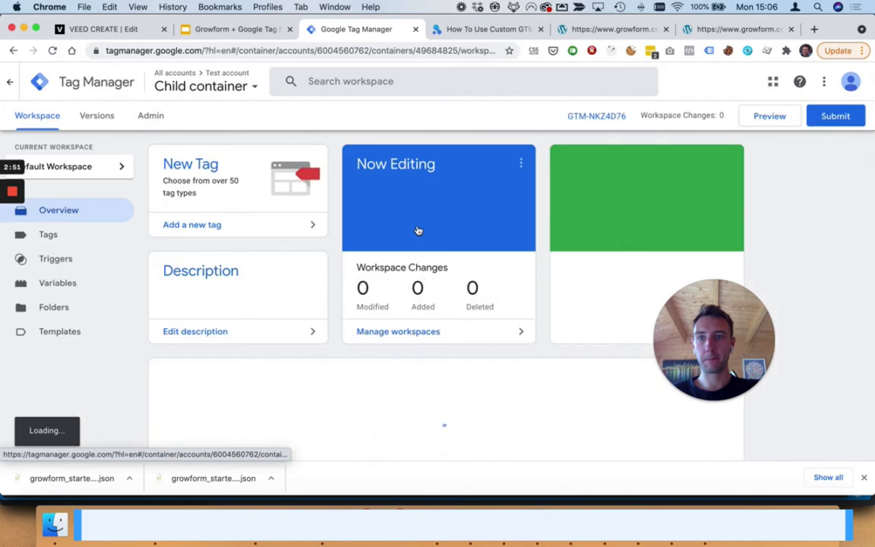
Review the Child container's imported tags, triggers and variables, and publish the workspace changes without a version name or description
click(88, 240)
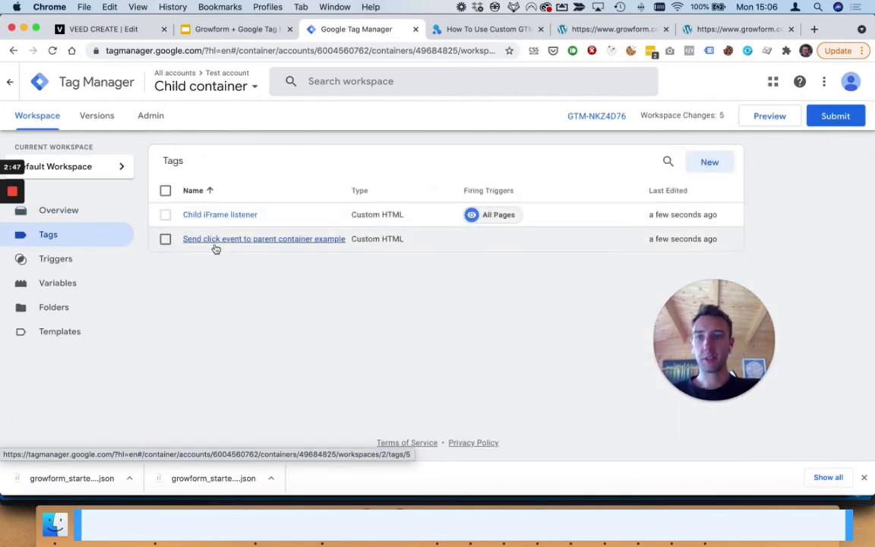
click(70, 259)
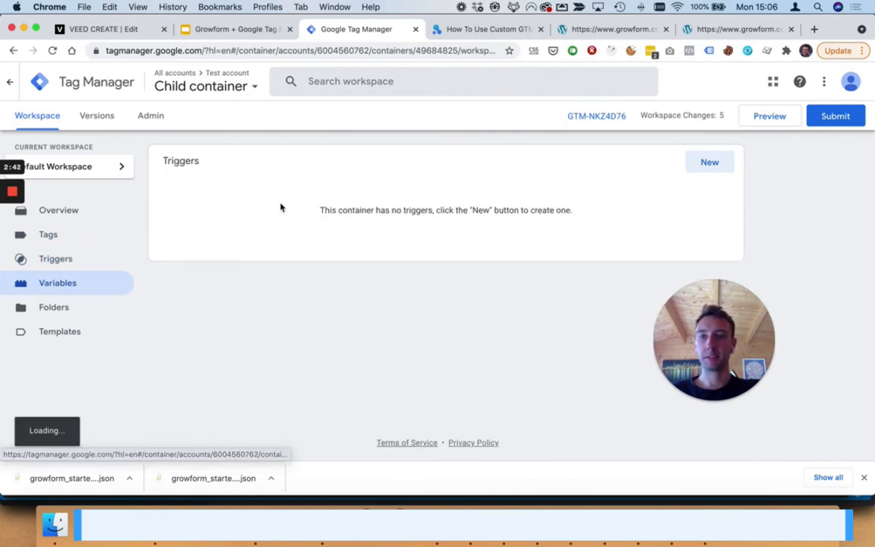
click(836, 117)
click(826, 84)
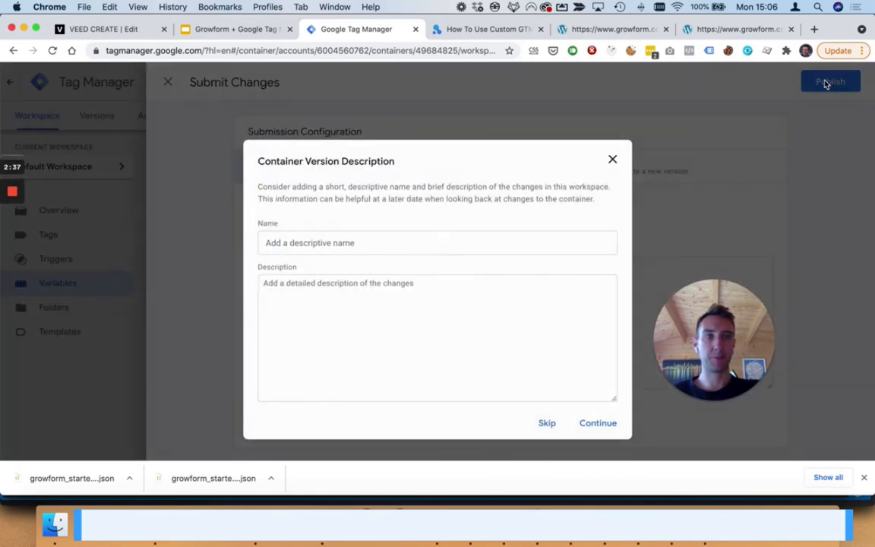
click(599, 423)
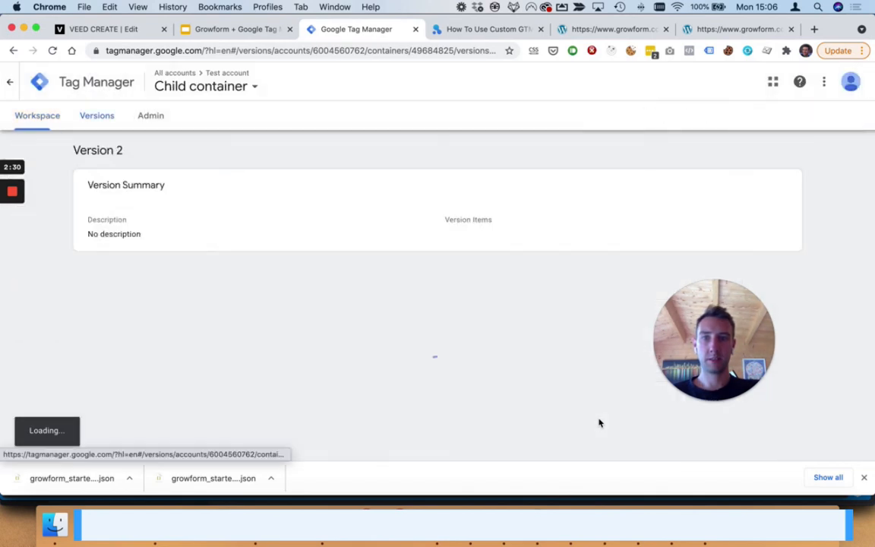
Return to the list of all accounts and open the Import Container page for Parent container
click(8, 84)
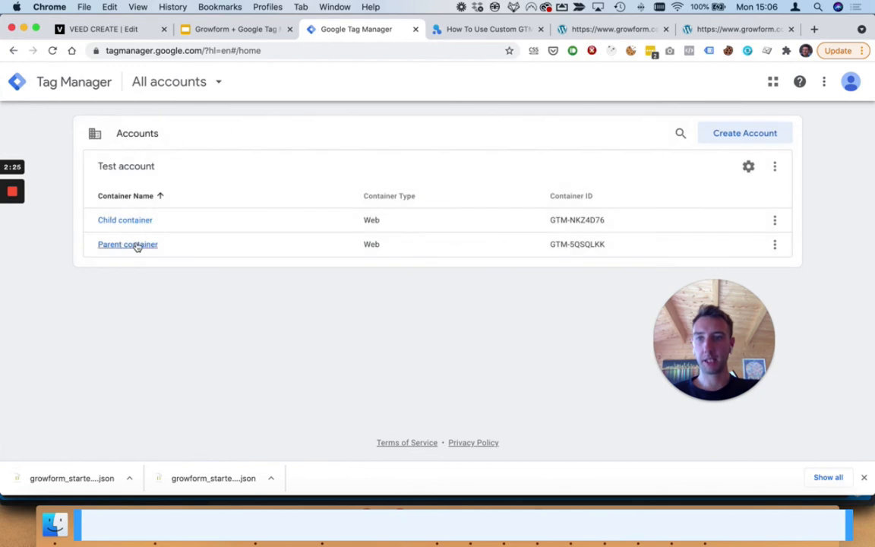
click(140, 247)
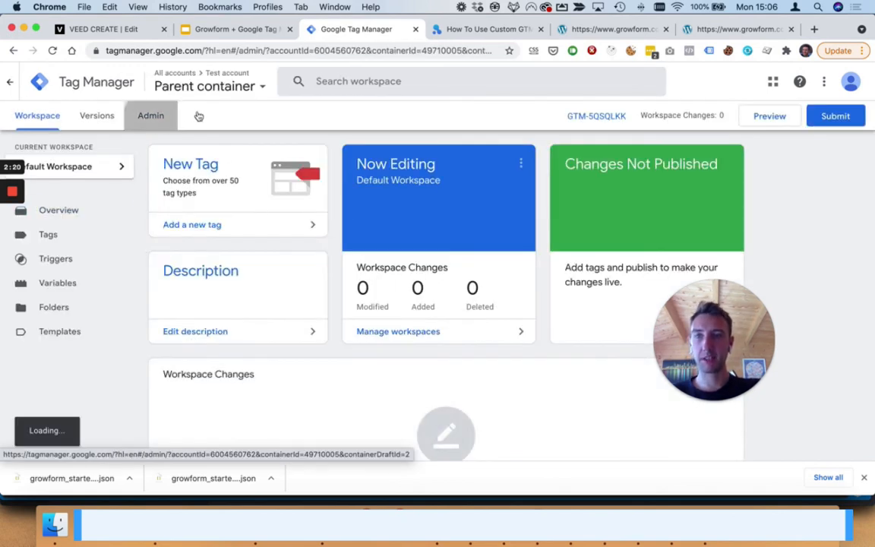
click(158, 116)
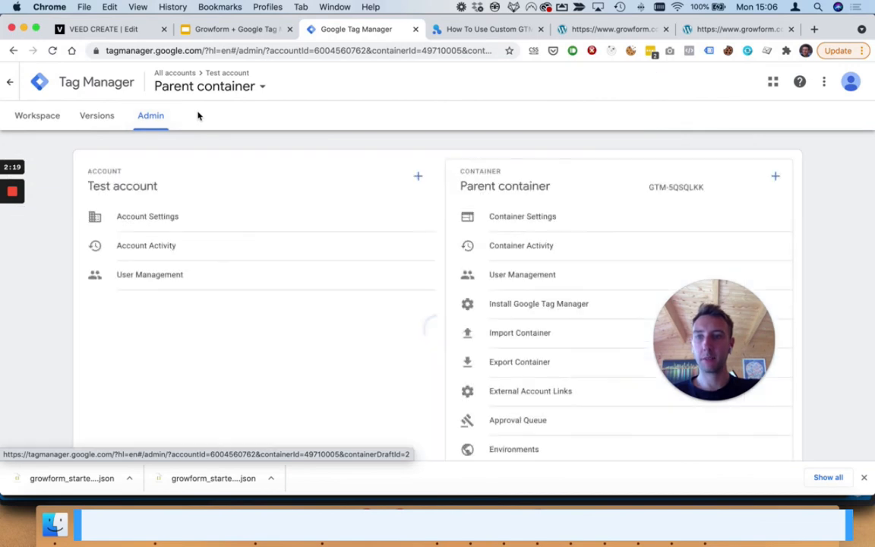
click(506, 333)
Import growform_starter_parent_container.json from the Desktop into the Parent container's existing Default Workspace, using the Overwrite option
click(226, 251)
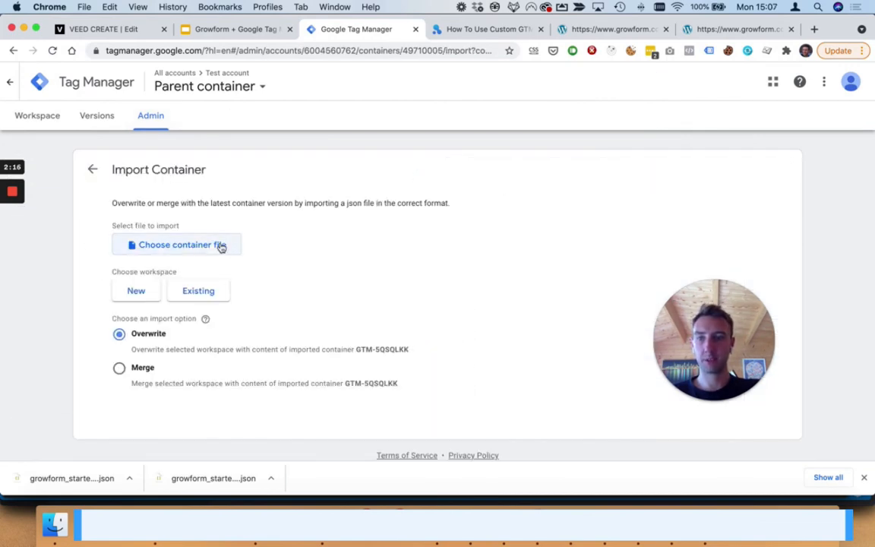
click(463, 135)
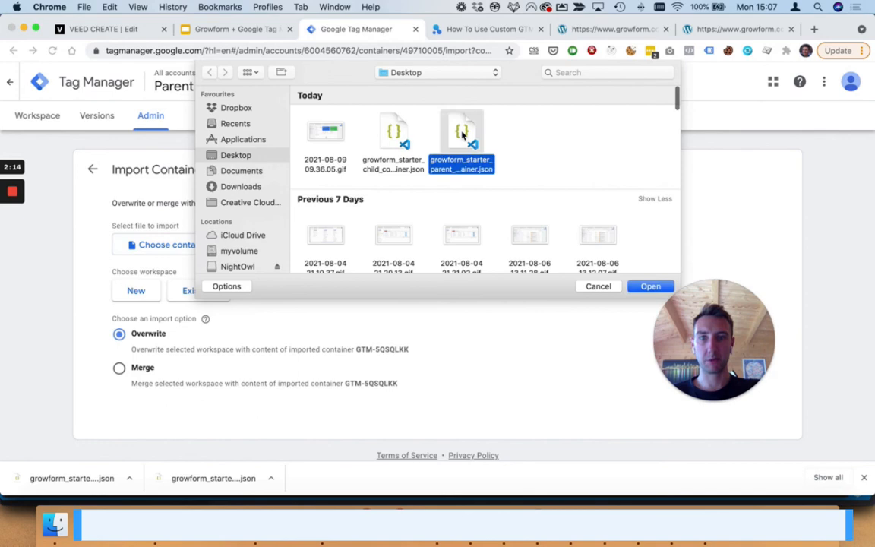
click(669, 289)
click(209, 295)
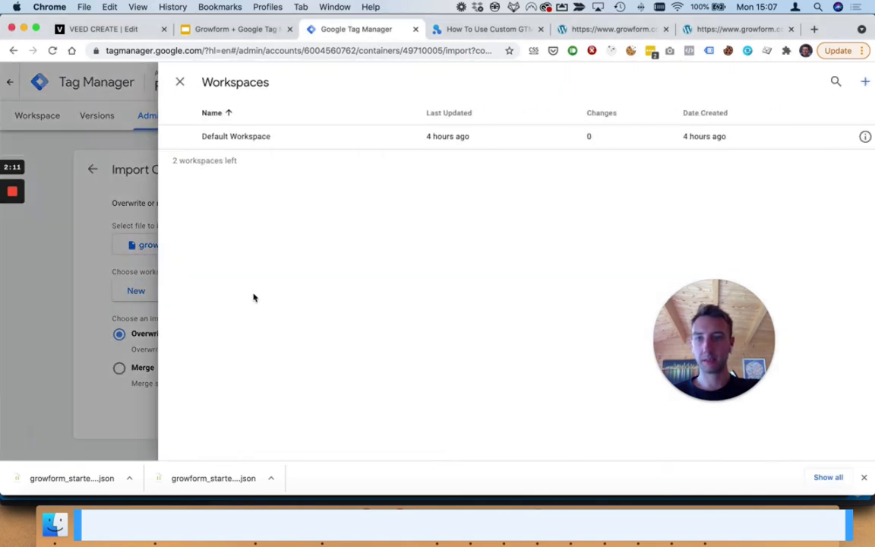
click(329, 140)
scroll(267, 301, down, 1)
scroll(251, 299, down, 2)
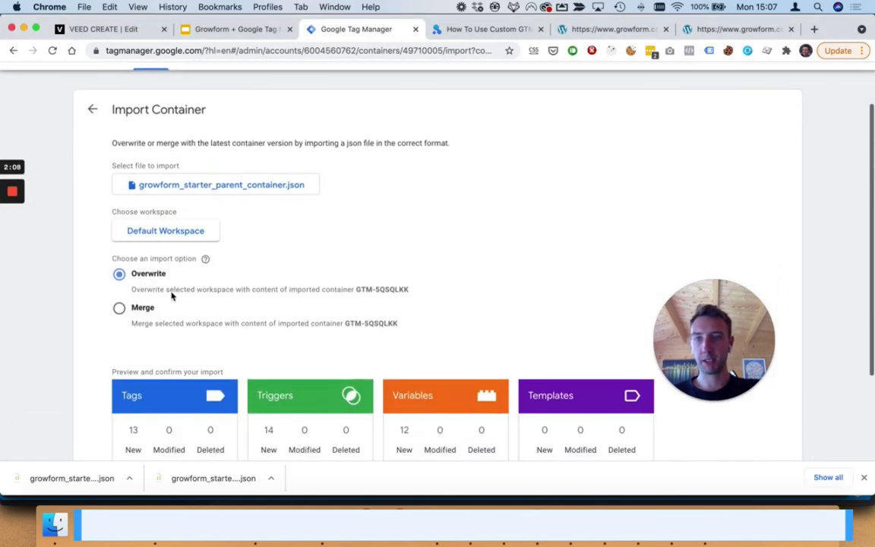
scroll(380, 297, down, 3)
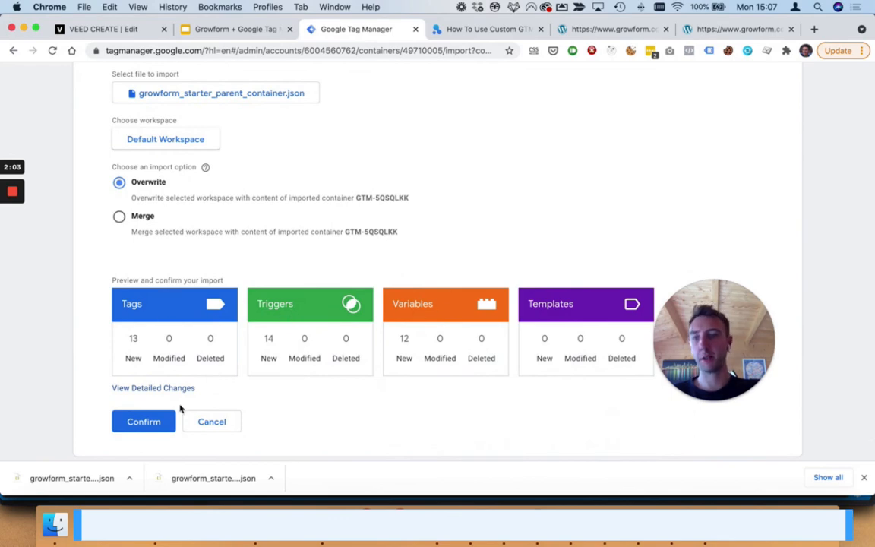
click(161, 423)
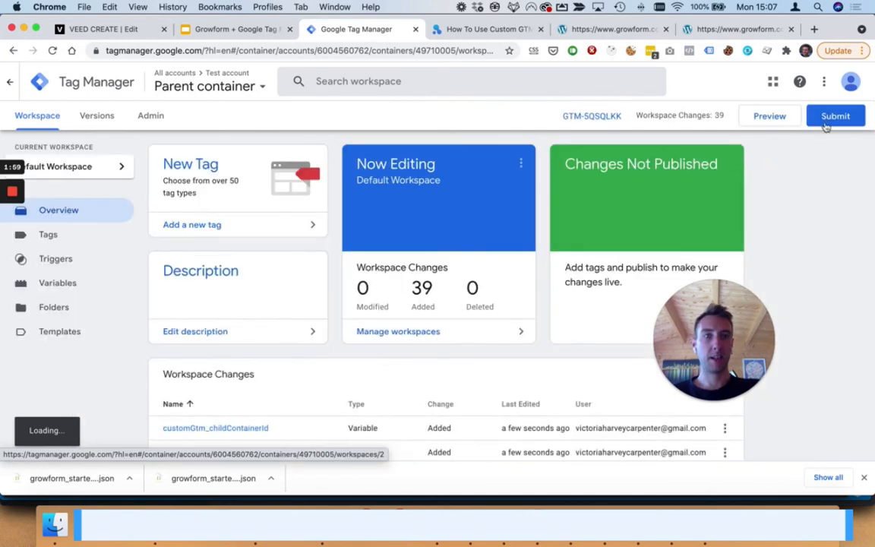
Publish the Parent container's workspace changes to the Live environment, leaving the version name and description empty
click(849, 117)
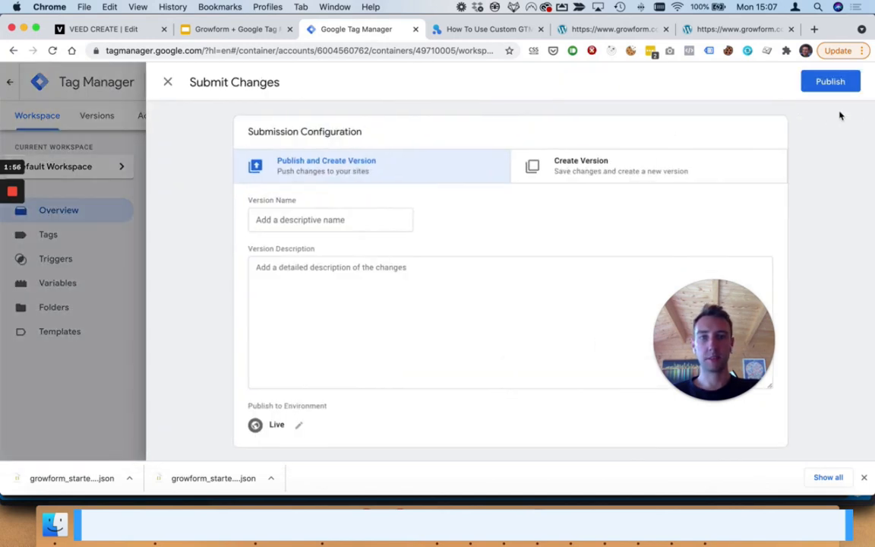
click(830, 83)
click(599, 423)
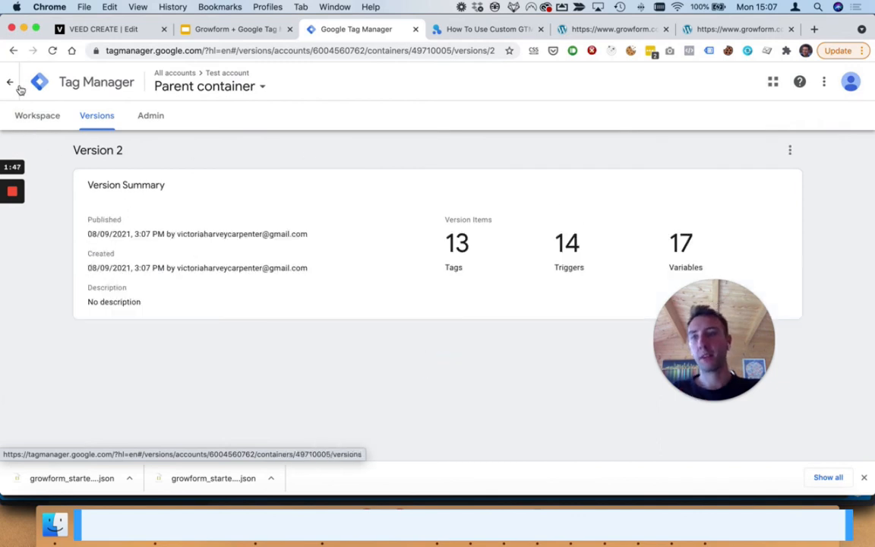
Leave the Parent container's version page, switch to Growform, and open the Tracking & Tagging settings of B2B/SaaS form 5
click(12, 85)
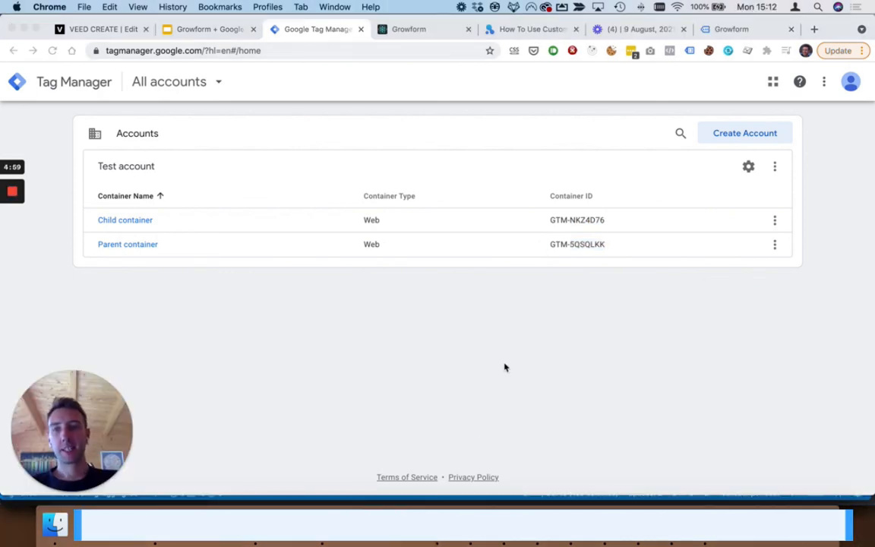
click(429, 32)
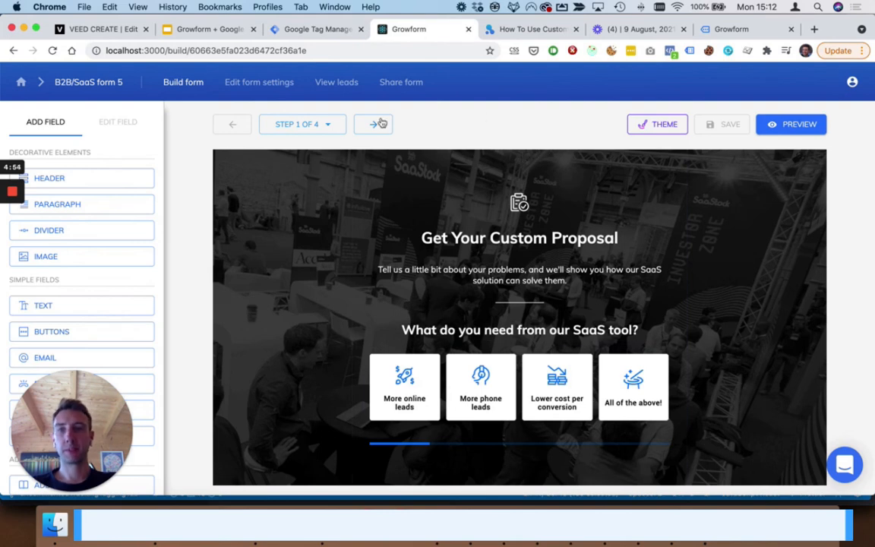
click(267, 86)
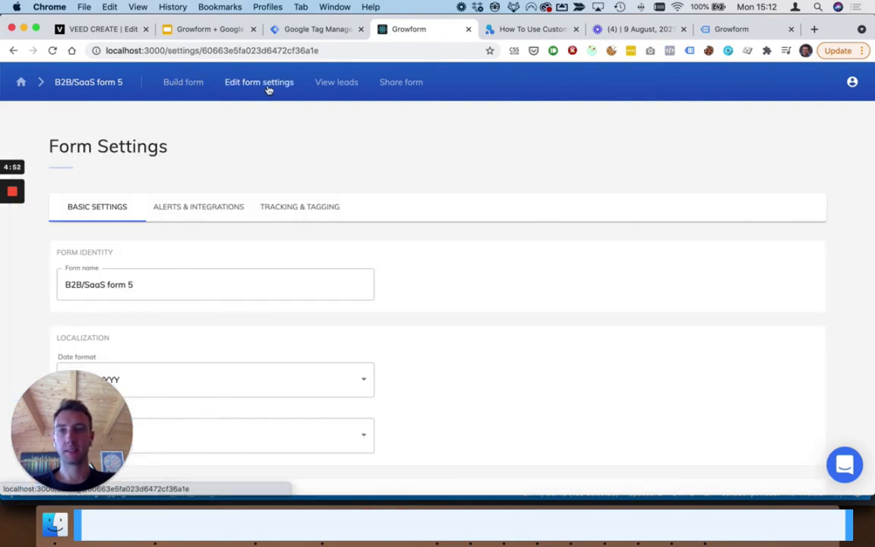
click(308, 210)
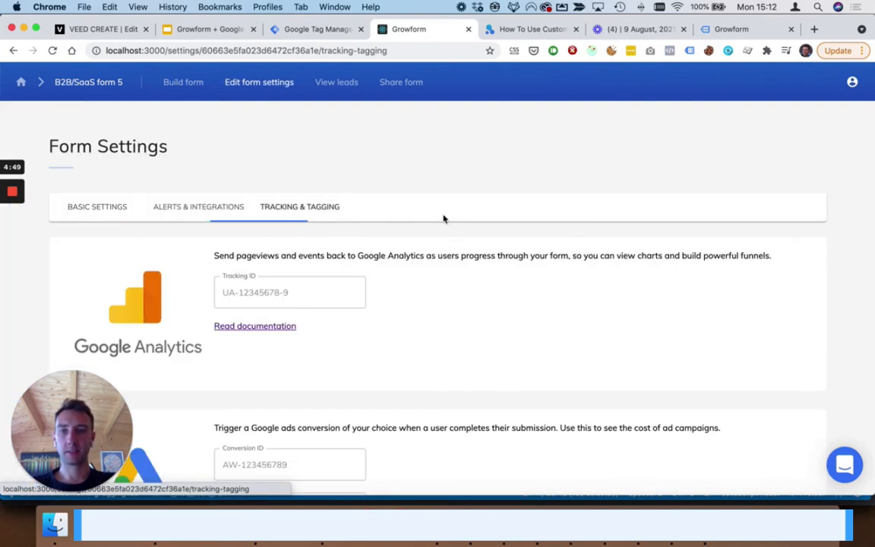
scroll(509, 219, down, 10)
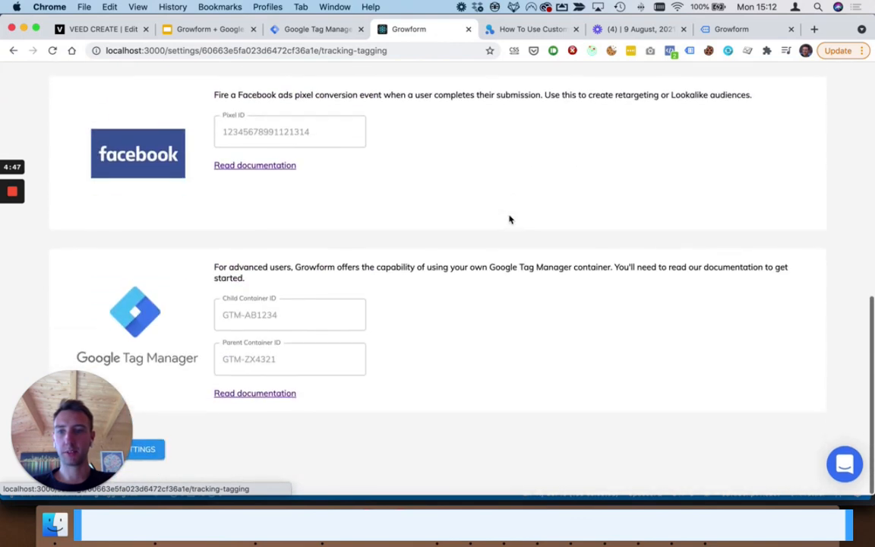
drag(96, 436, 817, 166)
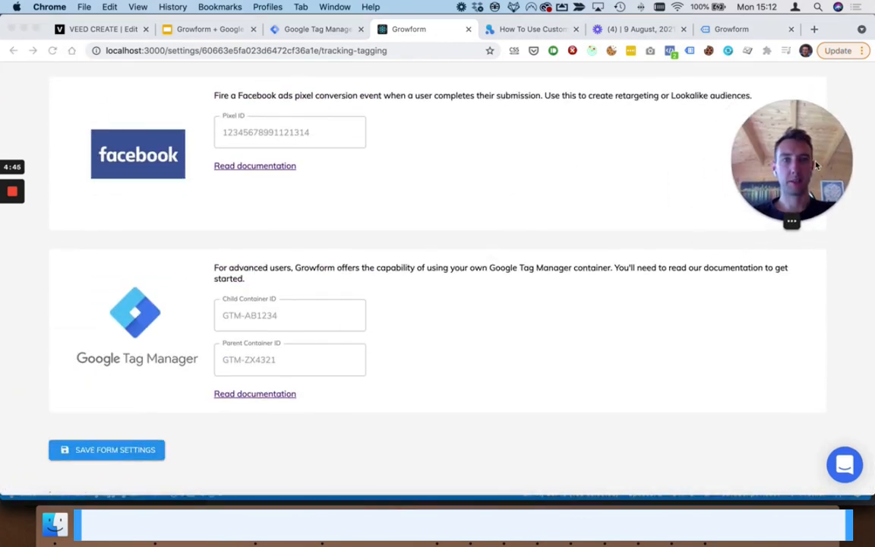
Copy the Child container's ID, GTM-NKZ4D76, from Tag Manager into the form's Child Container ID setting in Growform
click(339, 323)
click(338, 323)
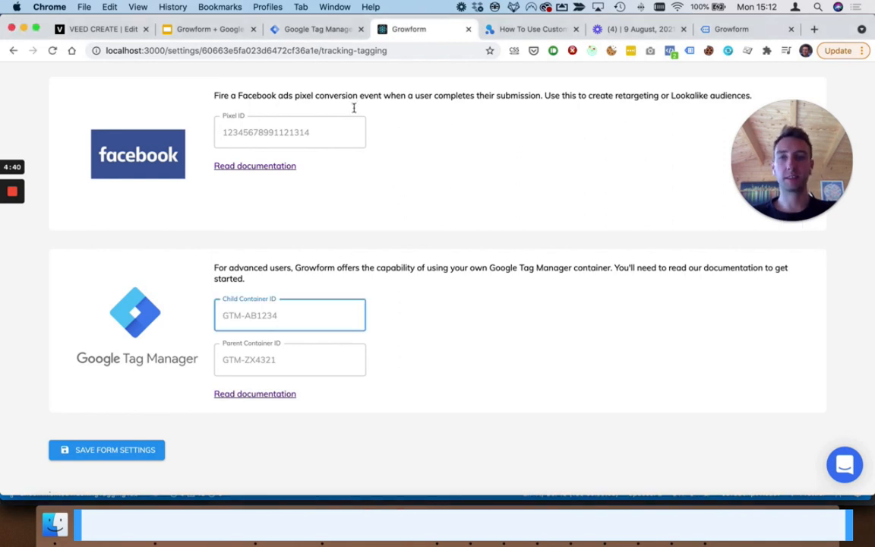
click(323, 35)
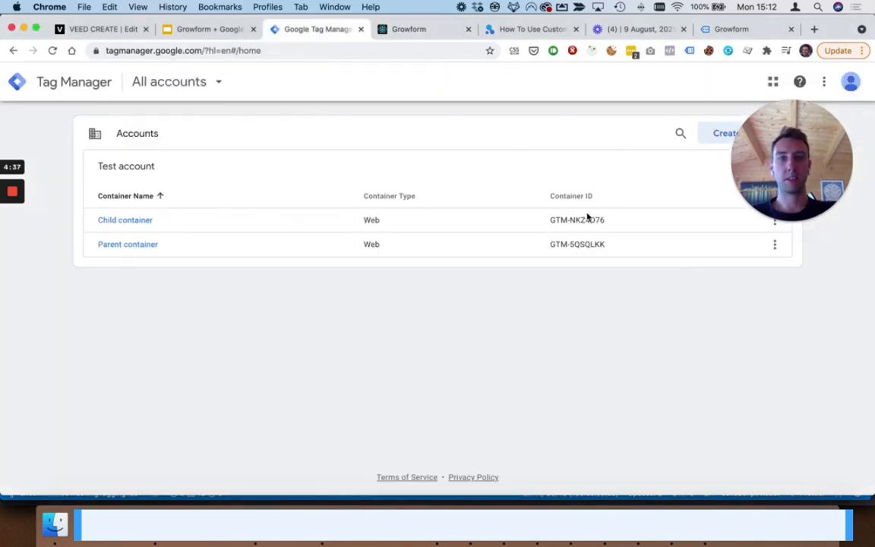
drag(606, 220, 536, 223)
key(super+c)
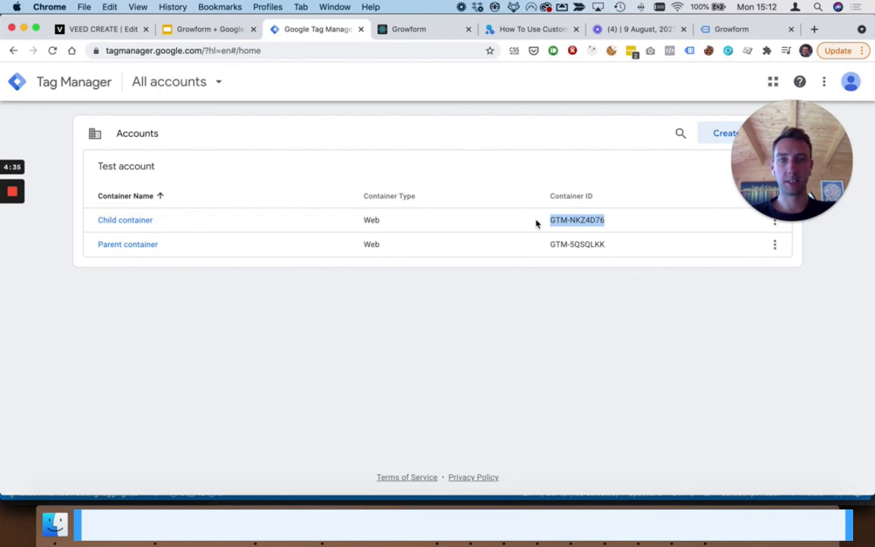
key(ctrl+Tab)
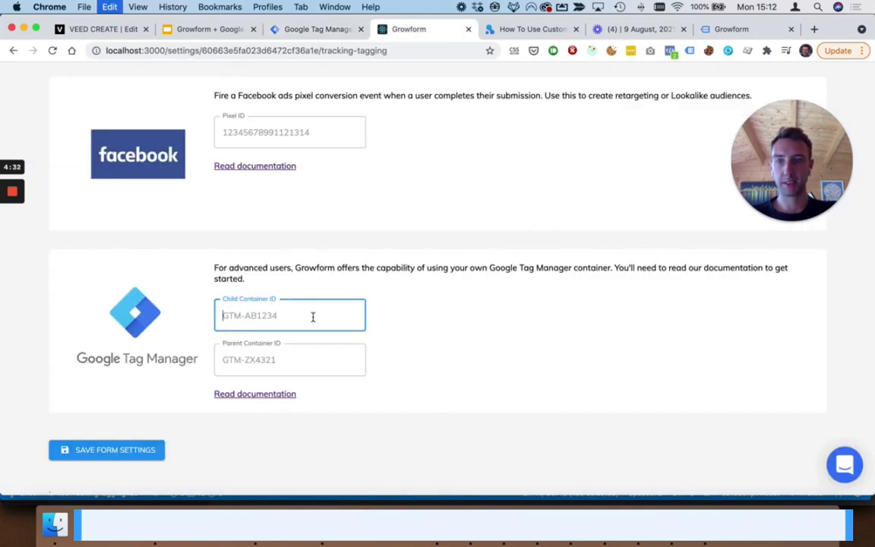
key(super+v)
click(241, 315)
key(BackSpace)
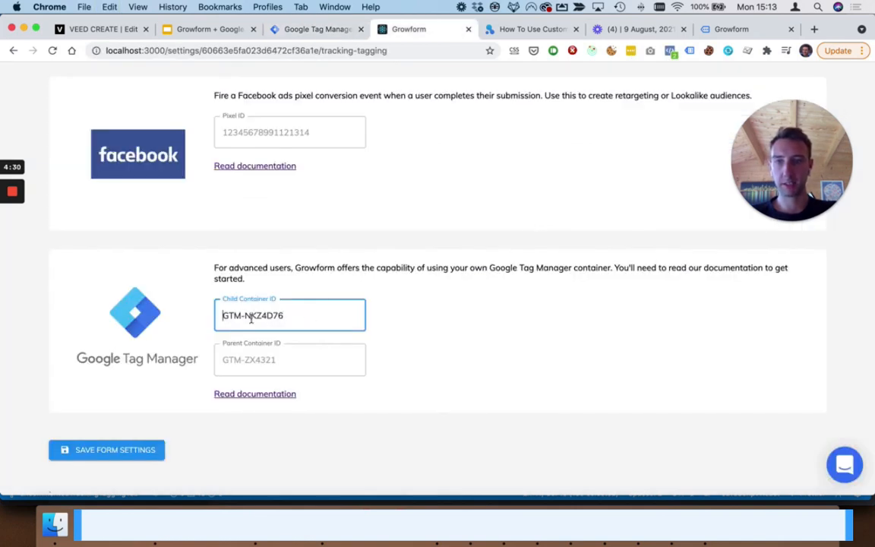
Copy the Parent container's ID, GTM-5QSQLKK, from Tag Manager into Growform's Parent Container ID setting and save the form settings
key(Tab)
key(ctrl+shift+Tab)
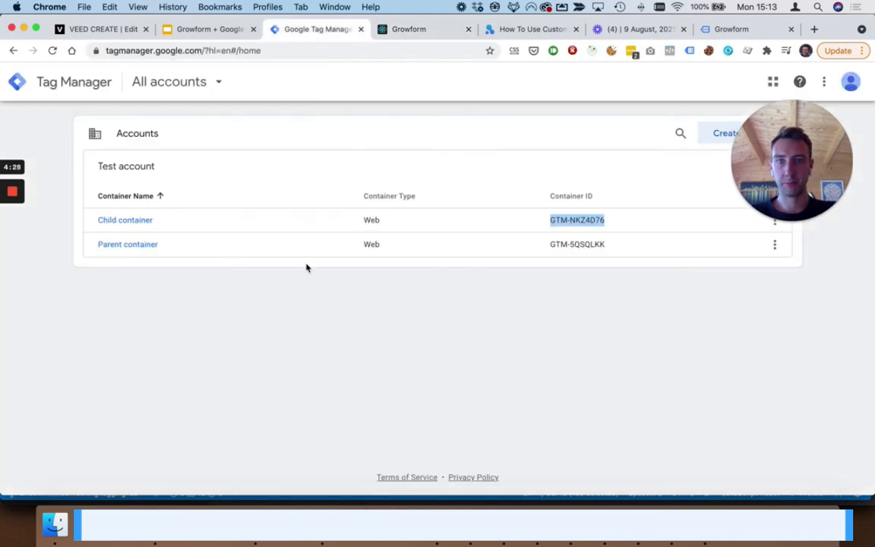
drag(608, 244, 521, 246)
key(super+c)
key(super+l)
key(super+v)
key(super+BackSpace)
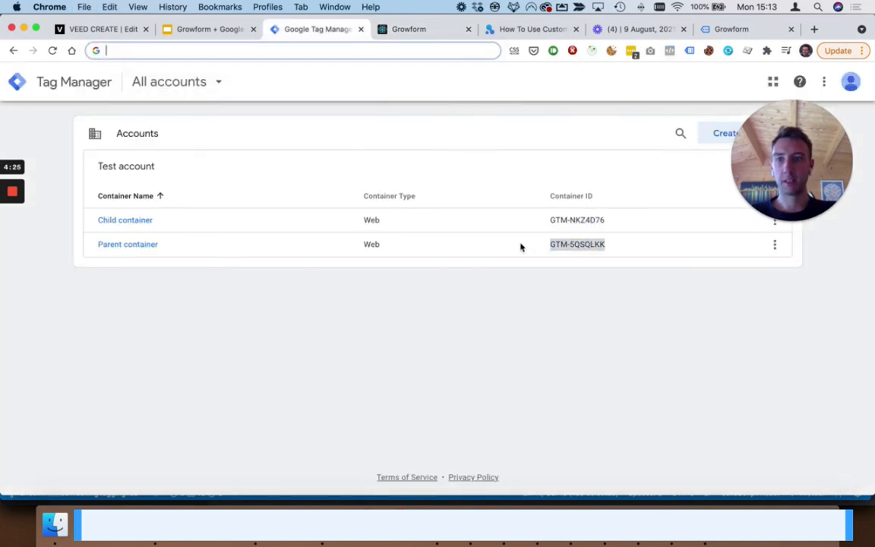
key(ctrl+Tab)
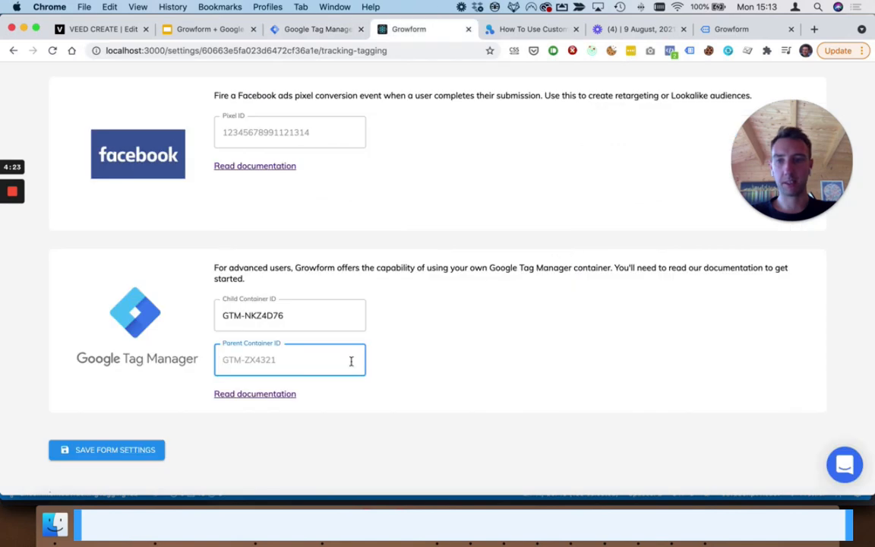
click(141, 453)
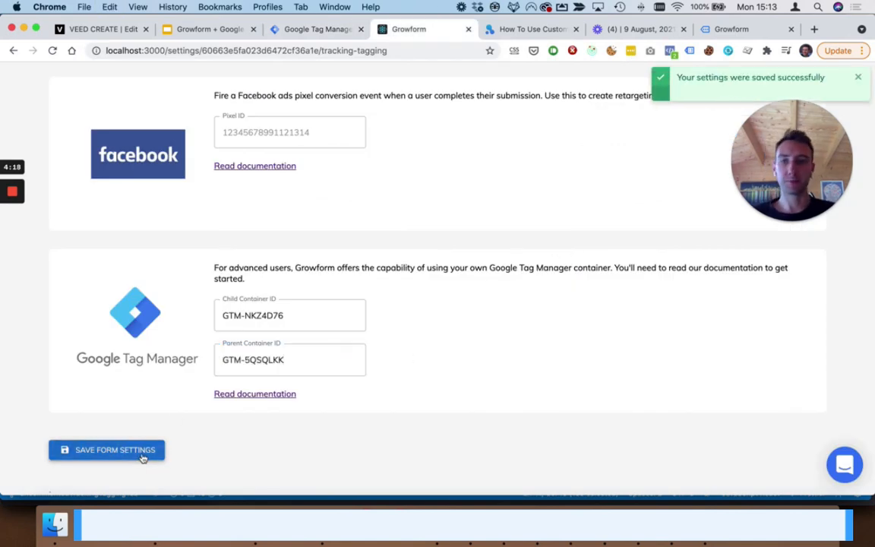
Return to the form builder for B2B/SaaS form 5 and open the form's preview
scroll(363, 289, up, 10)
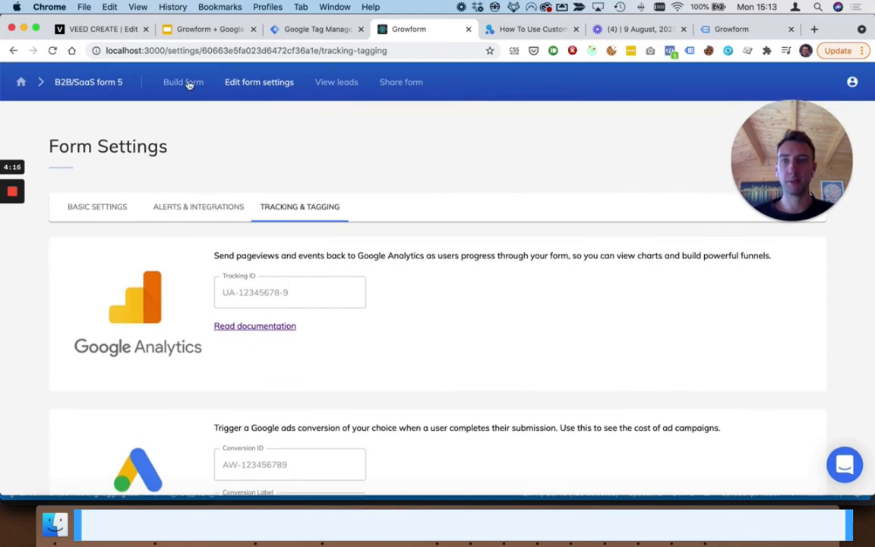
click(190, 84)
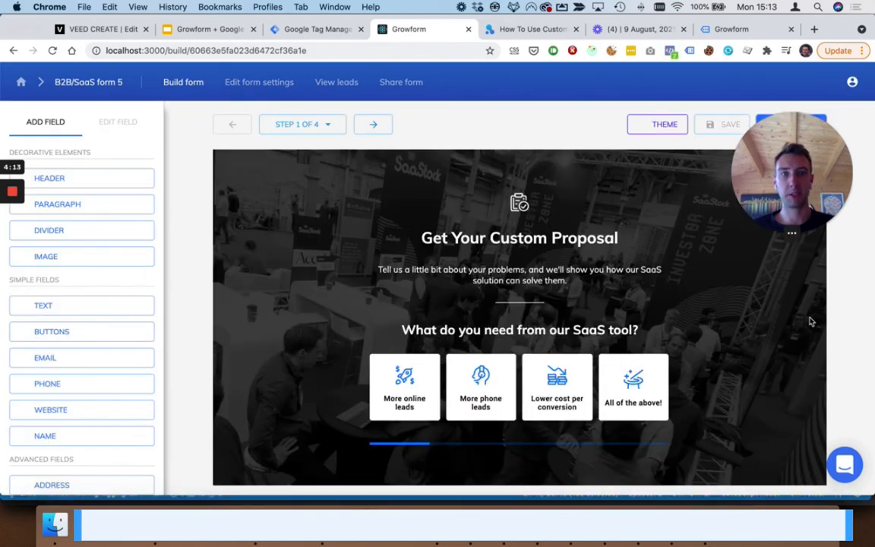
click(796, 124)
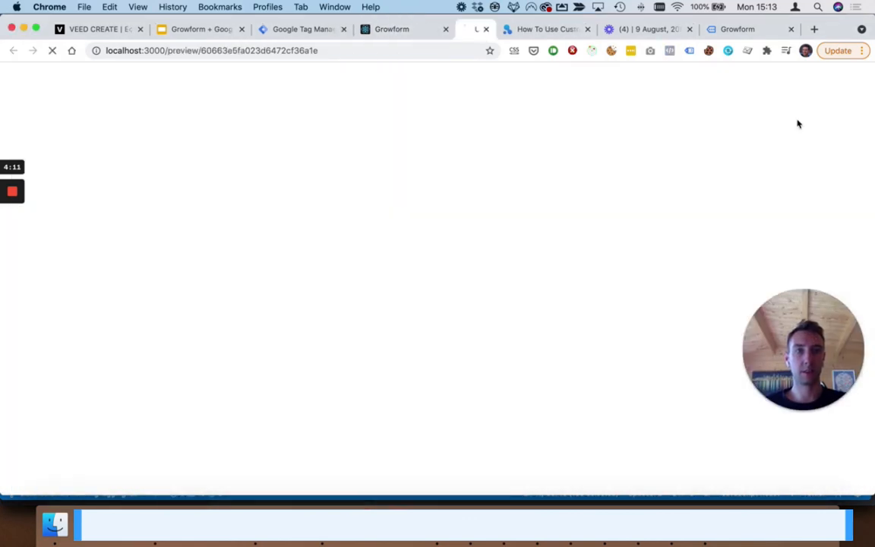